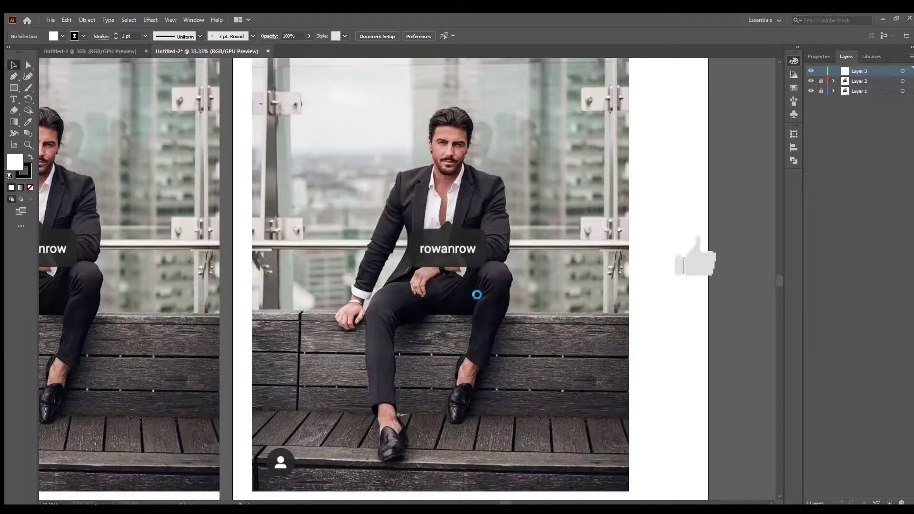
Switch to the Paintbrush with no fill and zoom in on the man's head
scroll(439, 170, "up", 1)
key("b")
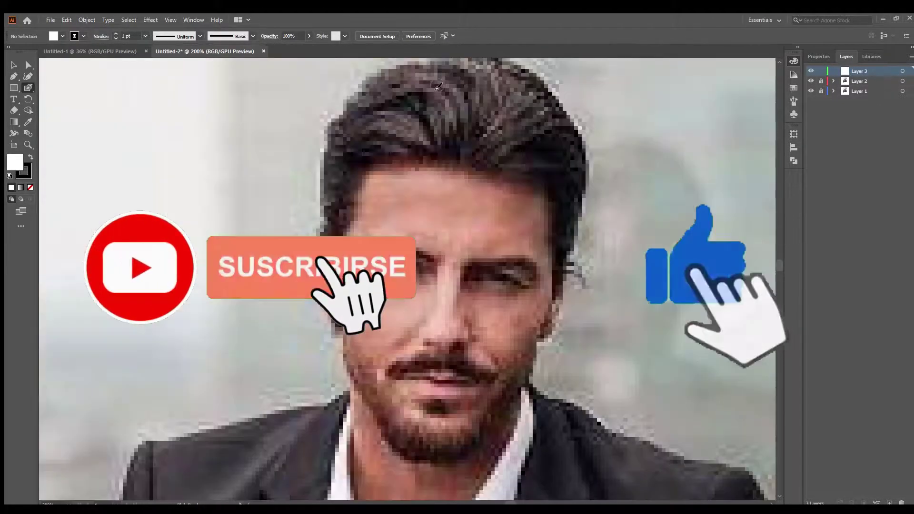
scroll(364, 144, "up", 2)
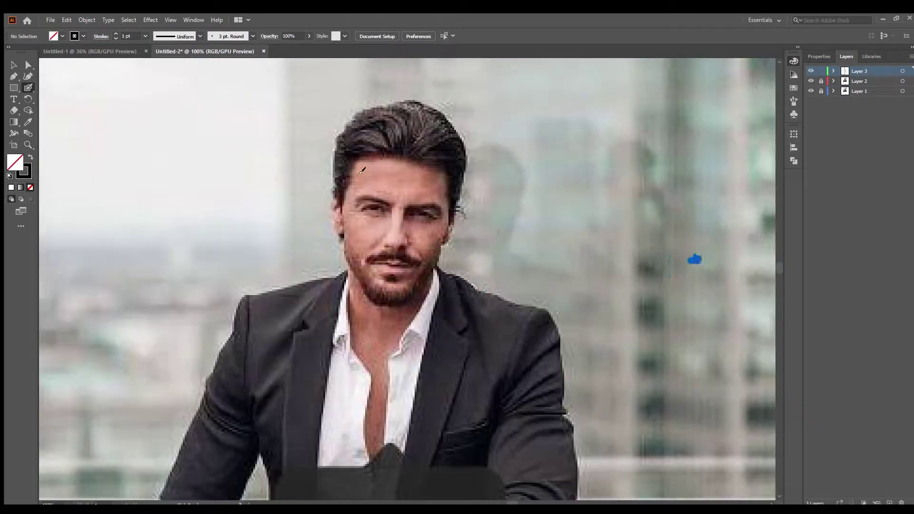
scroll(391, 261, "up", 2)
Trace black outlines around the man's hair, right jaw and left cheek
left_click_drag(302, 245, 367, 58)
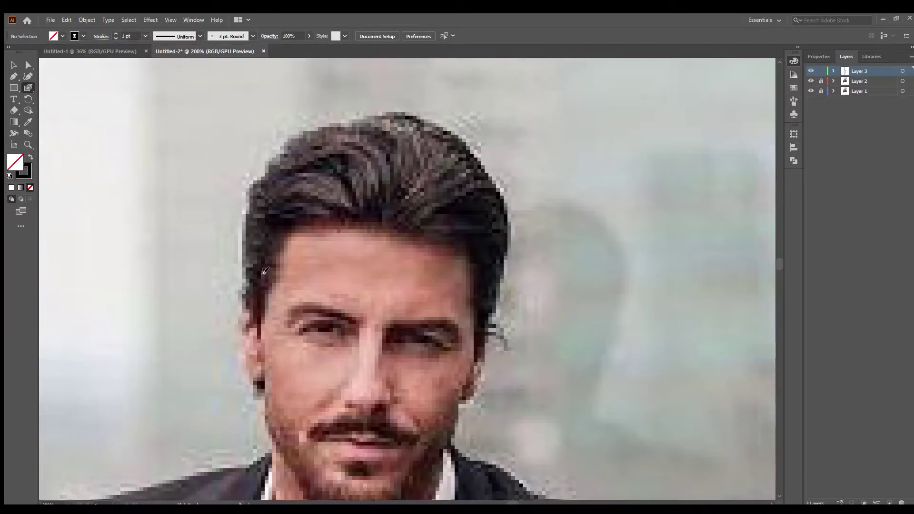
left_click_drag(247, 323, 477, 160)
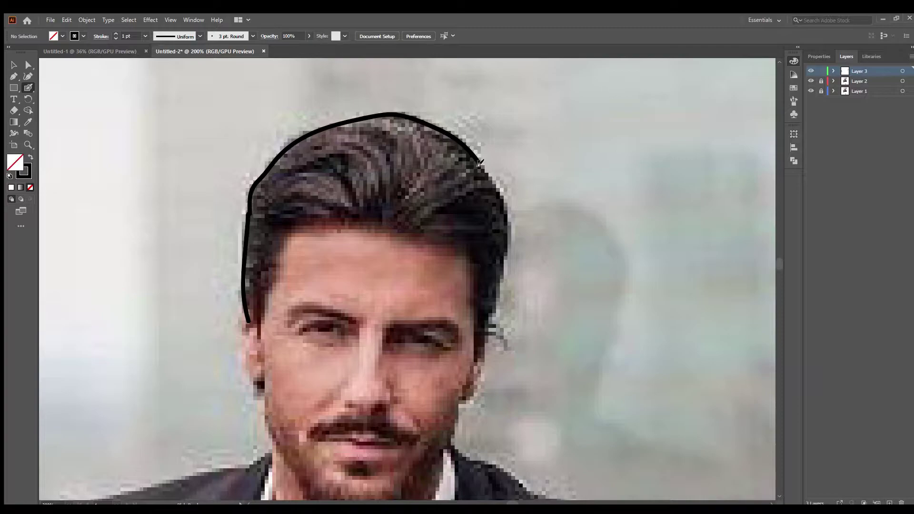
left_click_drag(479, 163, 482, 344)
scroll(482, 345, "up", 1)
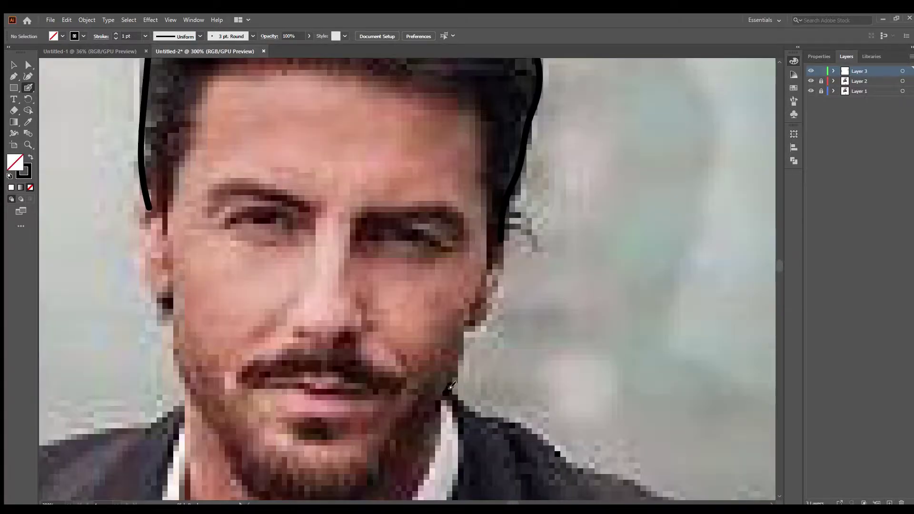
left_click_drag(451, 386, 501, 241)
scroll(371, 308, "down", 1)
left_click_drag(380, 139, 411, 261)
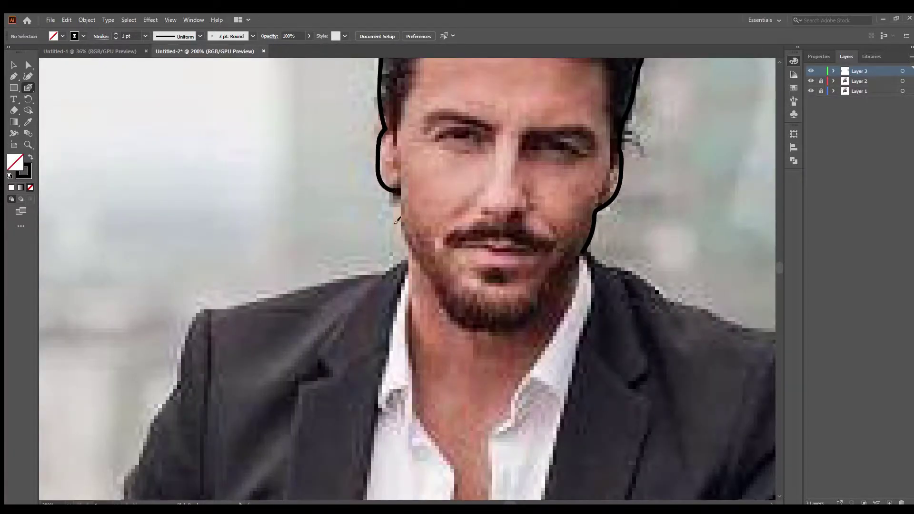
scroll(410, 261, "down", 1)
scroll(179, 438, "up", 1)
Outline the shoulder, the hand up to the cuff, and the sleeve's outer edge
mouse_move(179, 438)
left_mouse_down()
mouse_move(238, 298)
mouse_move(353, 224)
mouse_move(462, 196)
left_mouse_up()
scroll(462, 195, "down", 1)
scroll(419, 193, "down", 3)
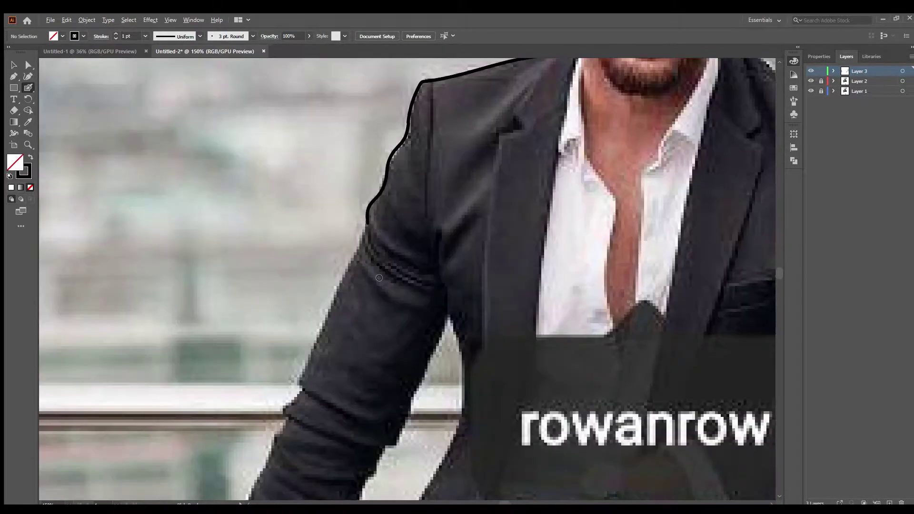
left_click_drag(303, 328, 386, 138)
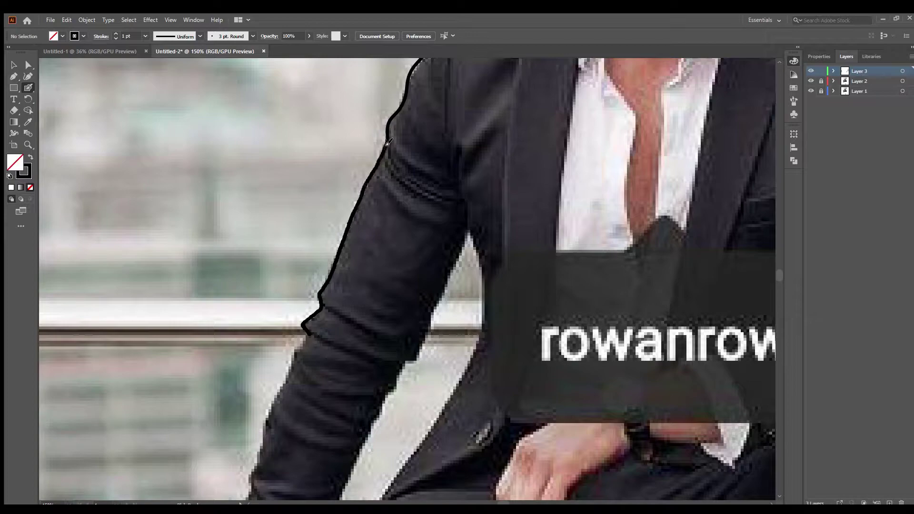
scroll(368, 307, "down", 5)
mouse_move(292, 472)
left_mouse_down()
mouse_move(257, 429)
mouse_move(316, 356)
mouse_move(369, 184)
left_mouse_up()
scroll(369, 183, "up", 2)
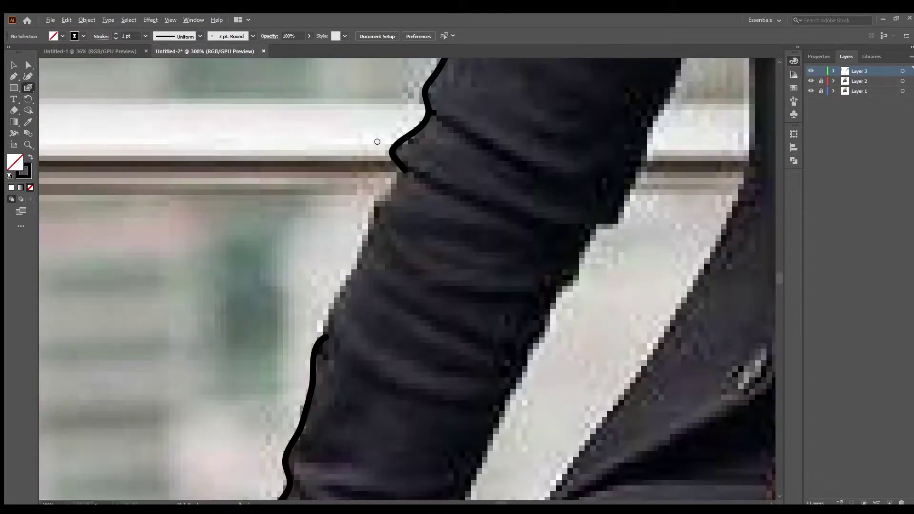
left_click_drag(329, 334, 402, 169)
scroll(402, 169, "down", 2)
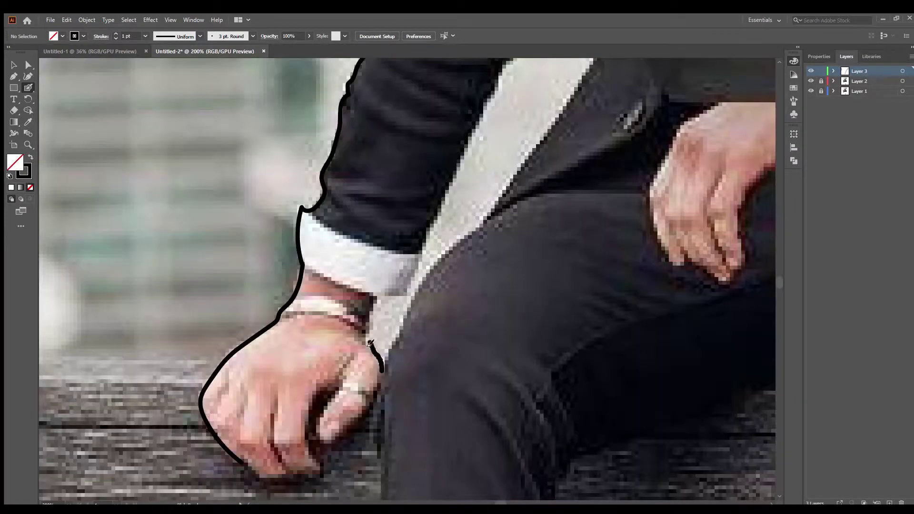
scroll(461, 183, "up", 1)
Trace the sleeve's right edge, the jacket-leg boundary, and around the fist
left_click_drag(292, 451, 362, 288)
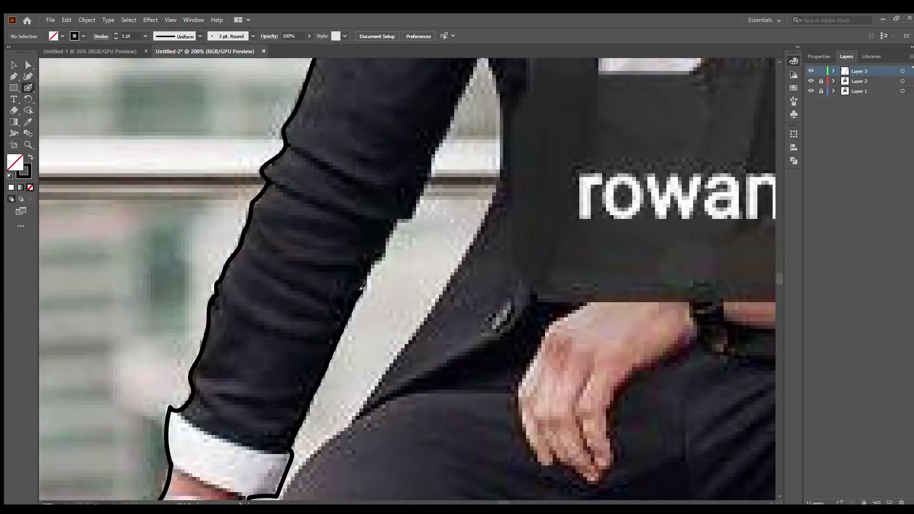
mouse_move(380, 258)
left_mouse_down()
mouse_move(436, 152)
mouse_move(436, 186)
mouse_move(467, 244)
mouse_move(450, 335)
left_mouse_up()
scroll(436, 151, "up", 2)
scroll(429, 344, "down", 1)
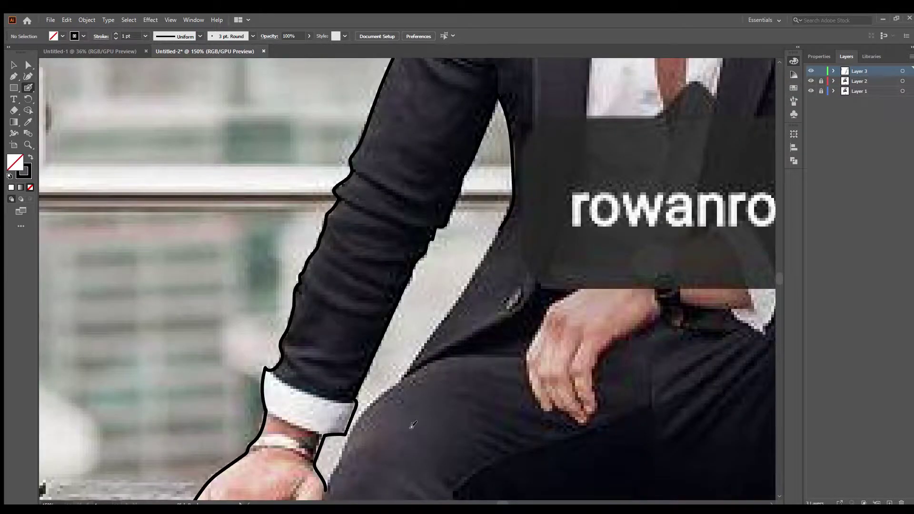
left_click_drag(328, 488, 501, 224)
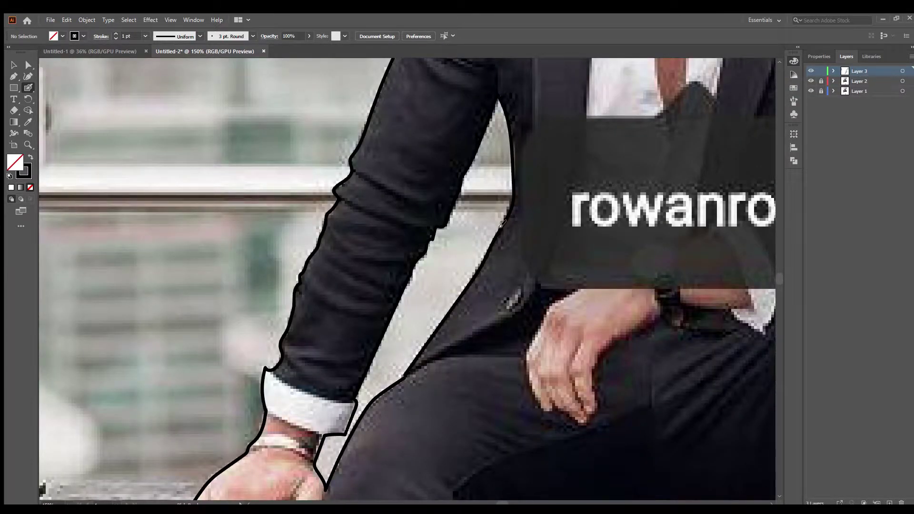
scroll(502, 224, "down", 5)
scroll(428, 352, "up", 1)
left_click_drag(344, 322, 413, 335)
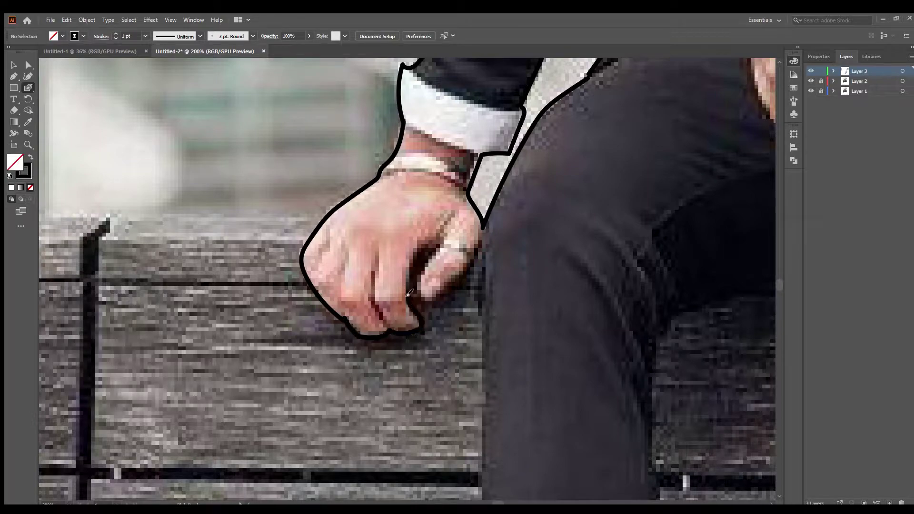
left_click_drag(408, 293, 423, 267)
Trace the left edge of the trouser leg
scroll(476, 238, "down", 3)
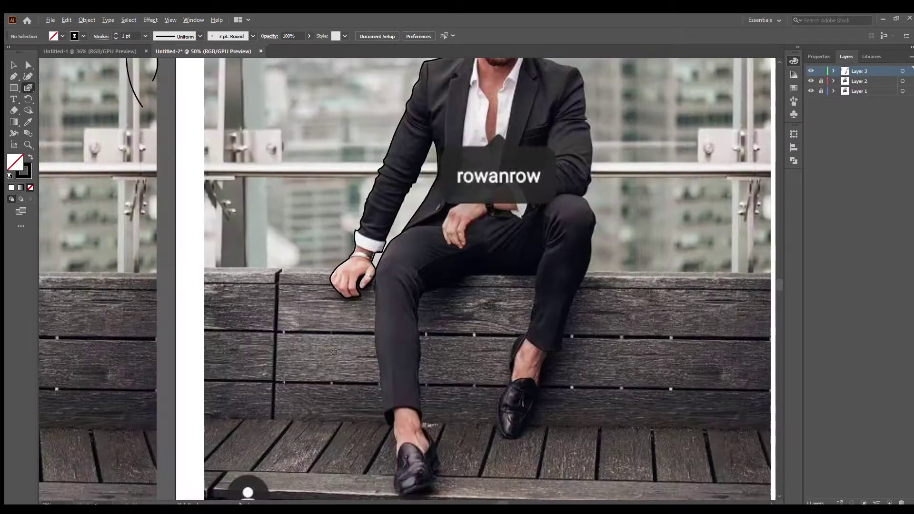
scroll(352, 408, "up", 2)
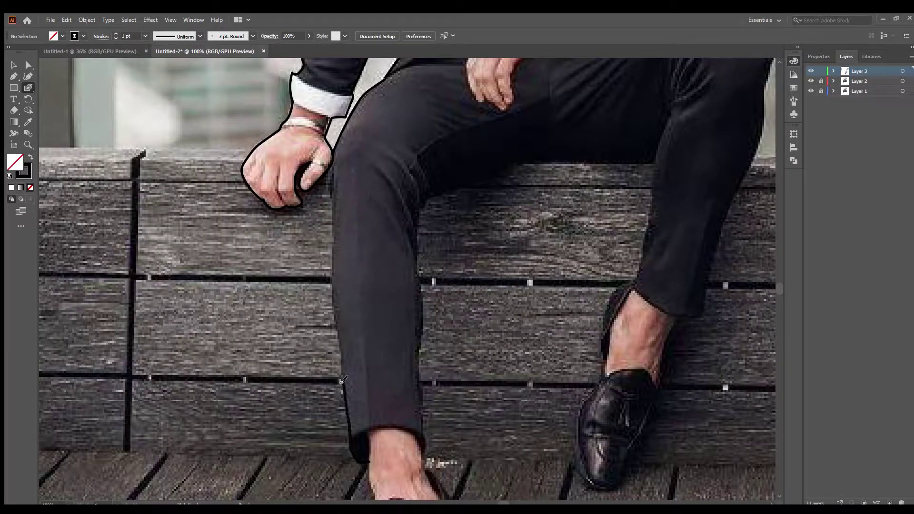
mouse_move(334, 309)
left_mouse_down()
mouse_move(334, 211)
mouse_move(352, 267)
mouse_move(354, 410)
mouse_move(375, 433)
mouse_move(469, 362)
mouse_move(475, 293)
left_mouse_up()
scroll(335, 165, "down", 3)
scroll(379, 438, "up", 4)
Outline the left side of the raised loafer, then view the whole artwork
scroll(428, 210, "down", 2)
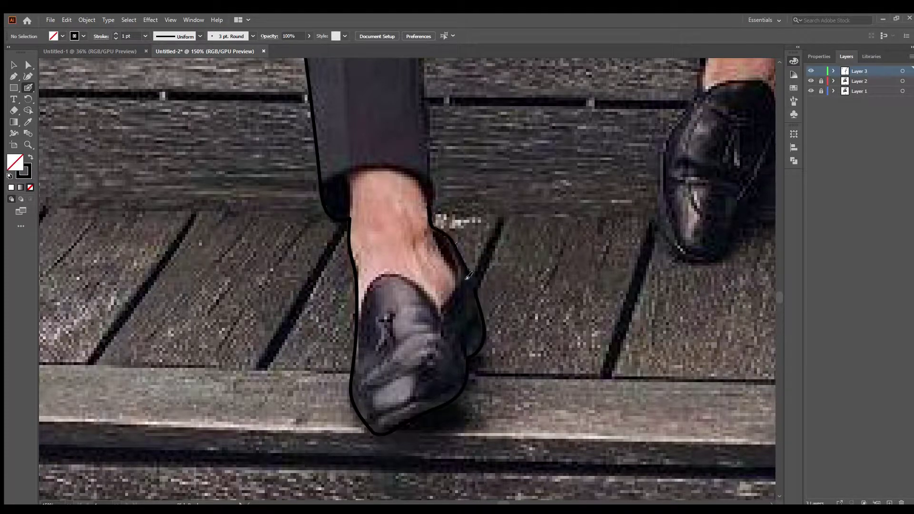
scroll(428, 209, "down", 2)
scroll(429, 239, "up", 3)
scroll(430, 283, "down", 3)
scroll(430, 282, "up", 2)
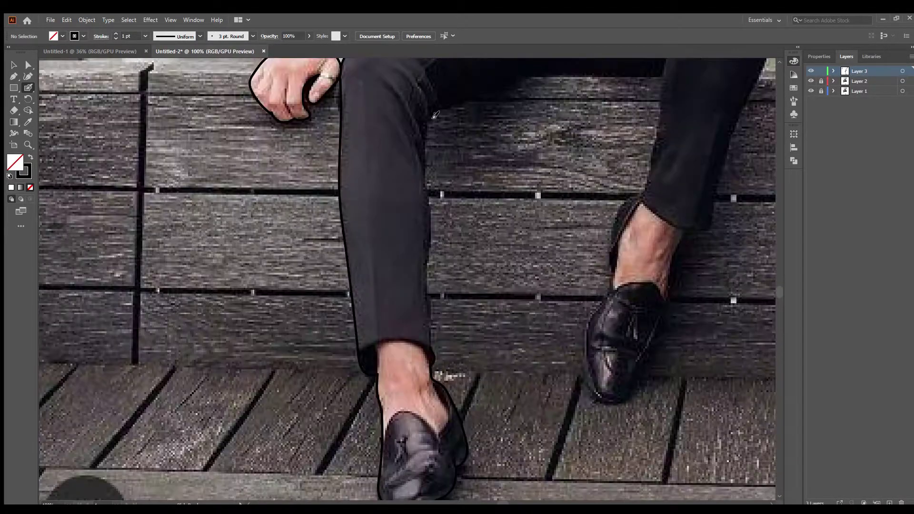
scroll(409, 433, "up", 1)
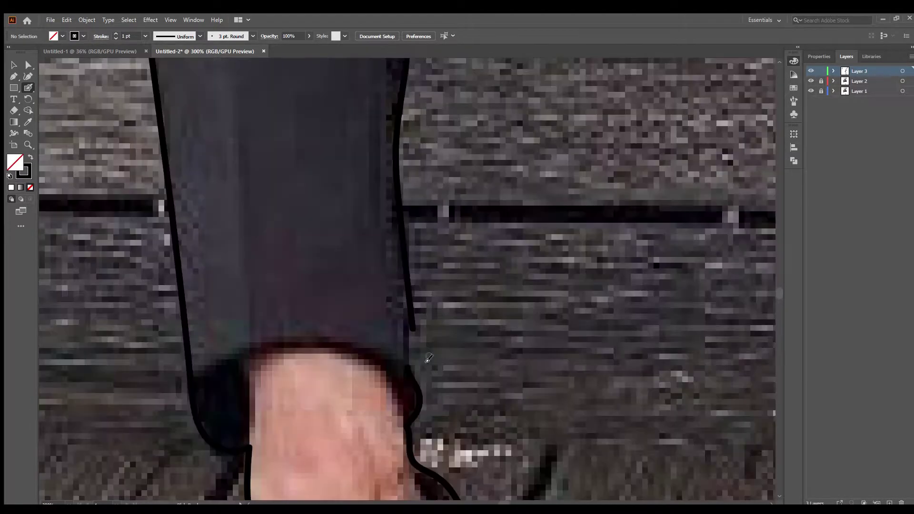
scroll(402, 311, "down", 1)
scroll(402, 310, "up", 1)
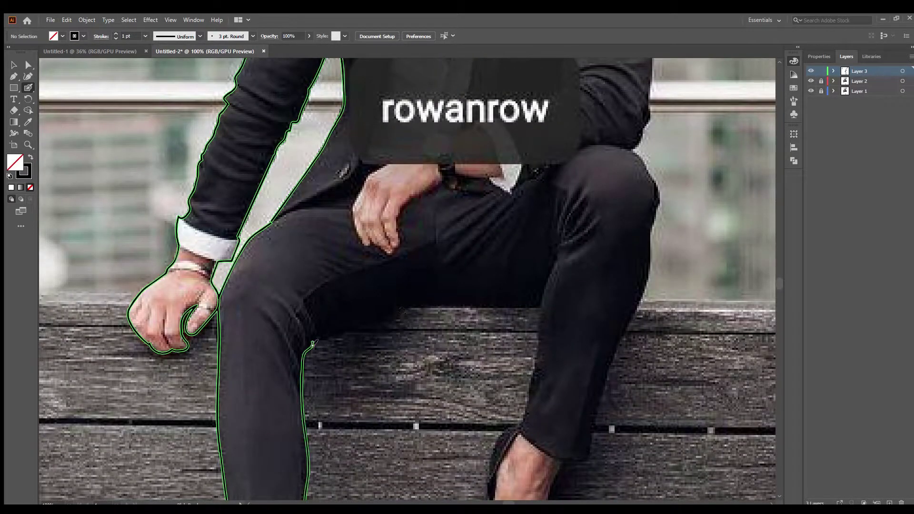
scroll(542, 307, "down", 1)
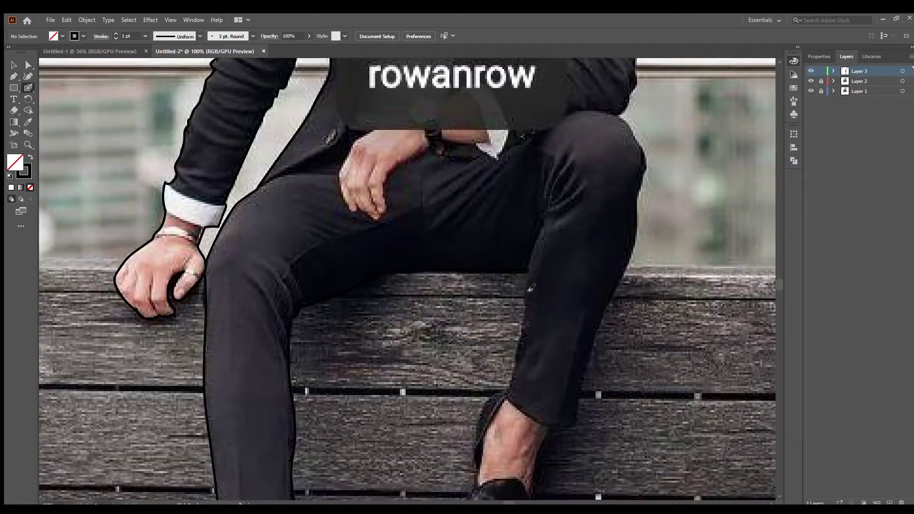
scroll(507, 397, "up", 2)
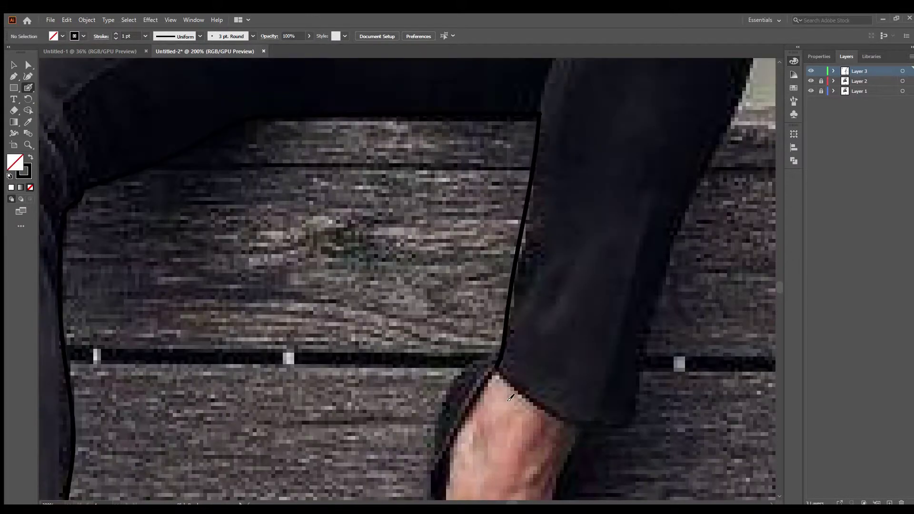
scroll(423, 395, "down", 1)
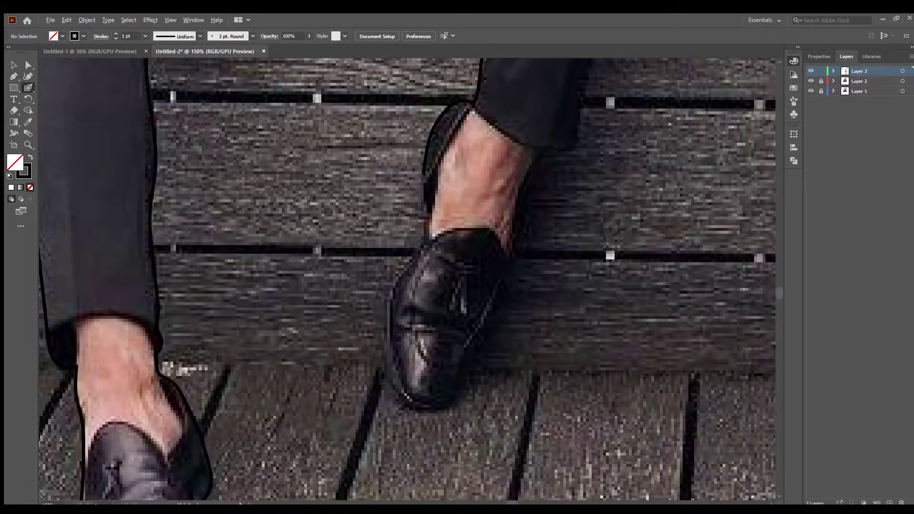
left_click_drag(424, 175, 401, 399)
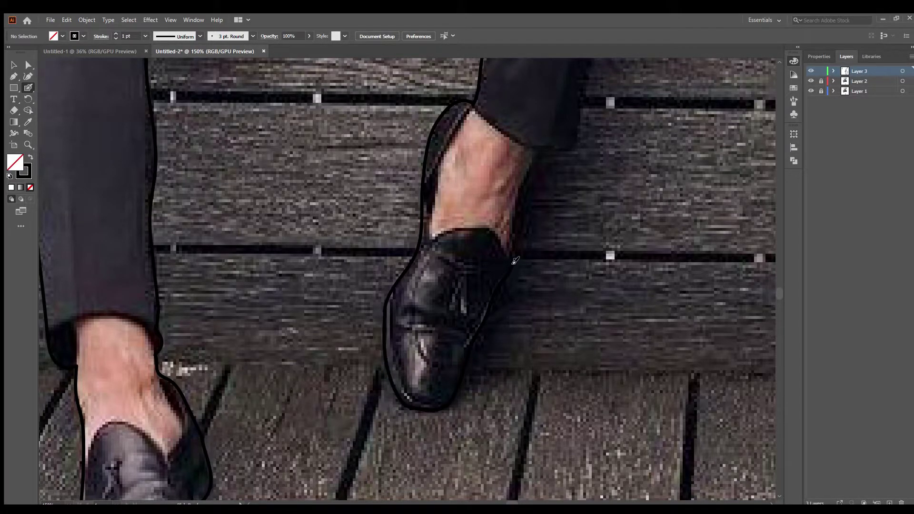
scroll(515, 261, "up", 2)
key("ctrl+minus")
key("ctrl+minus")
key("ctrl+minus")
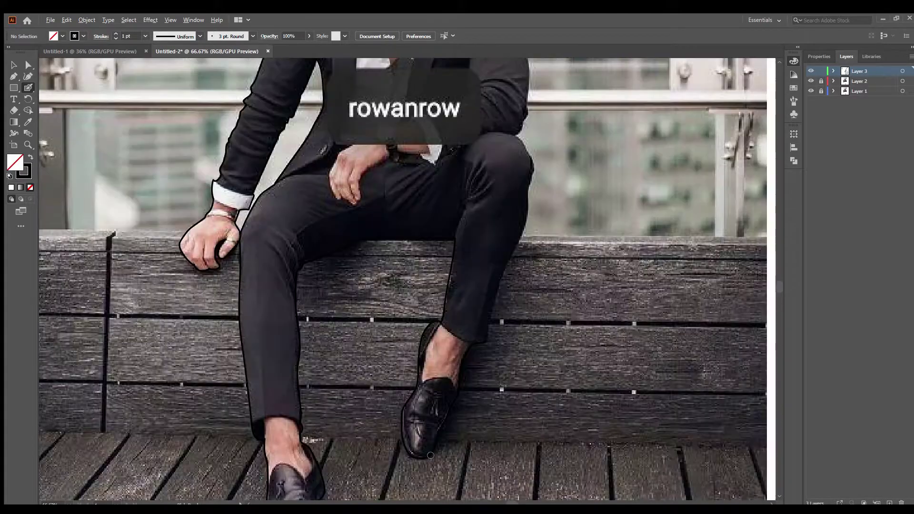
Draw strokes along the leg near the knee, the jacket's side edge, and neck-to-shoulder
scroll(524, 259, "up", 1)
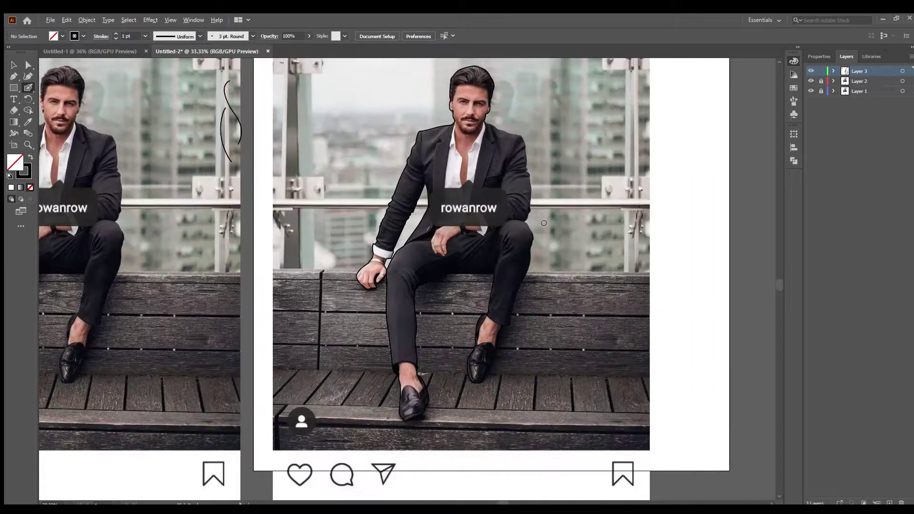
scroll(524, 260, "up", 3)
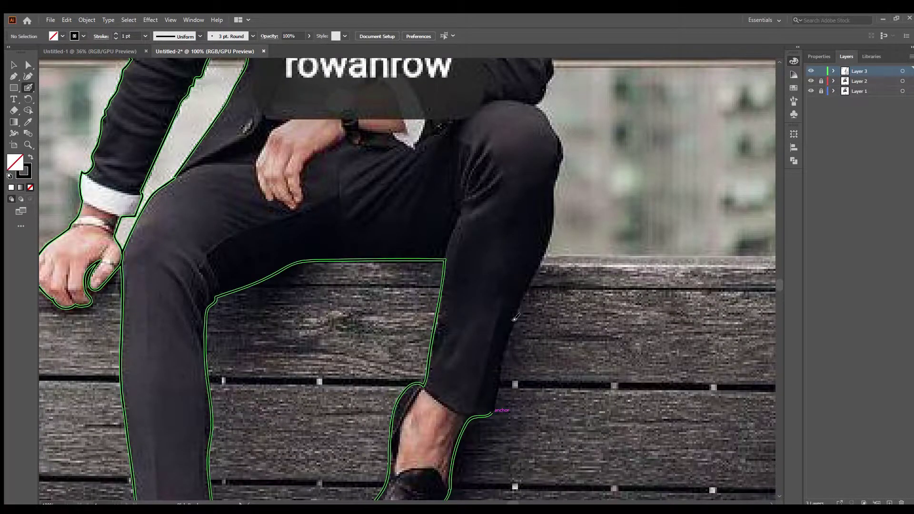
scroll(553, 213, "up", 3)
left_click_drag(471, 75, 543, 282)
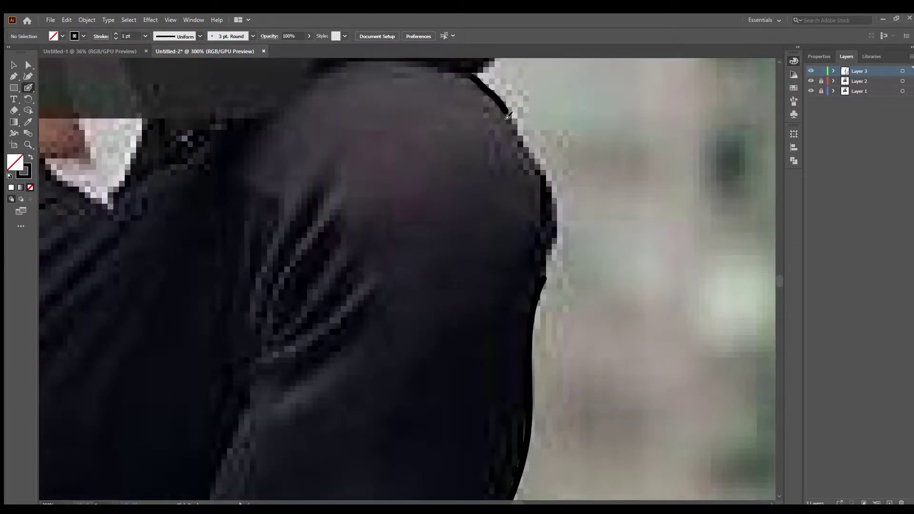
scroll(543, 282, "down", 2)
scroll(490, 298, "up", 1)
left_click_drag(488, 299, 506, 106)
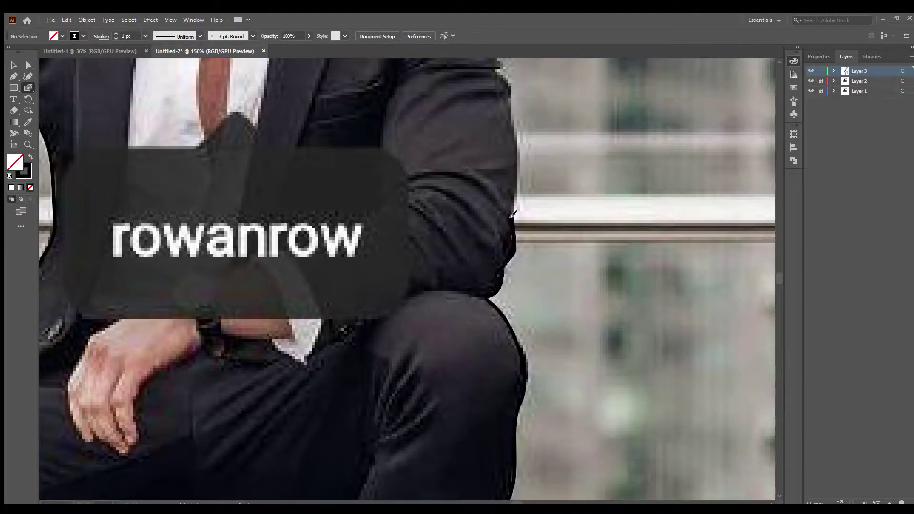
scroll(506, 107, "up", 3)
left_click_drag(491, 242, 501, 364)
scroll(500, 364, "up", 5)
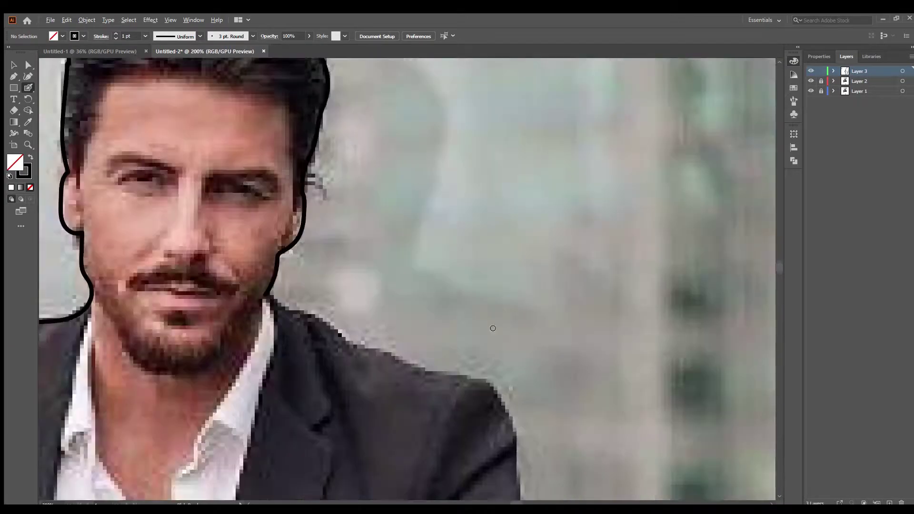
scroll(499, 312, "down", 3)
left_click_drag(313, 146, 486, 359)
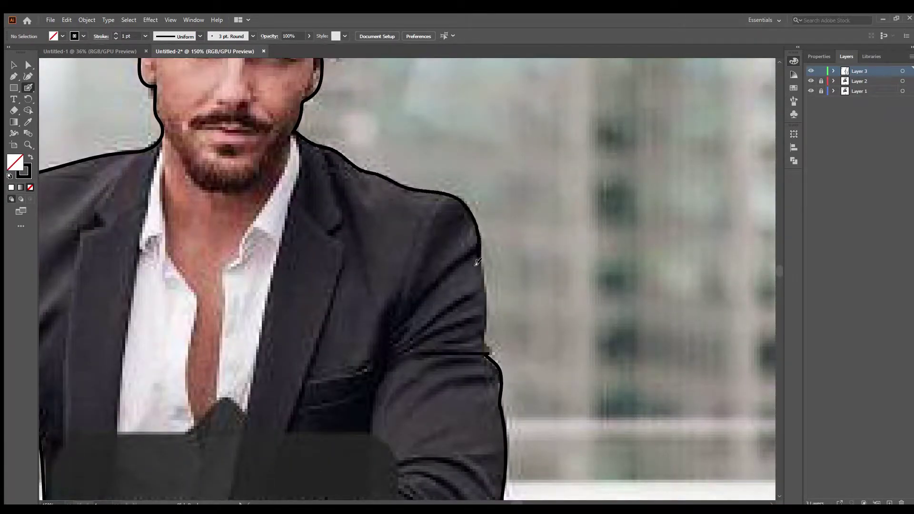
scroll(486, 359, "down", 4)
Draw two lines along the left jacket lapel
scroll(485, 358, "down", 1)
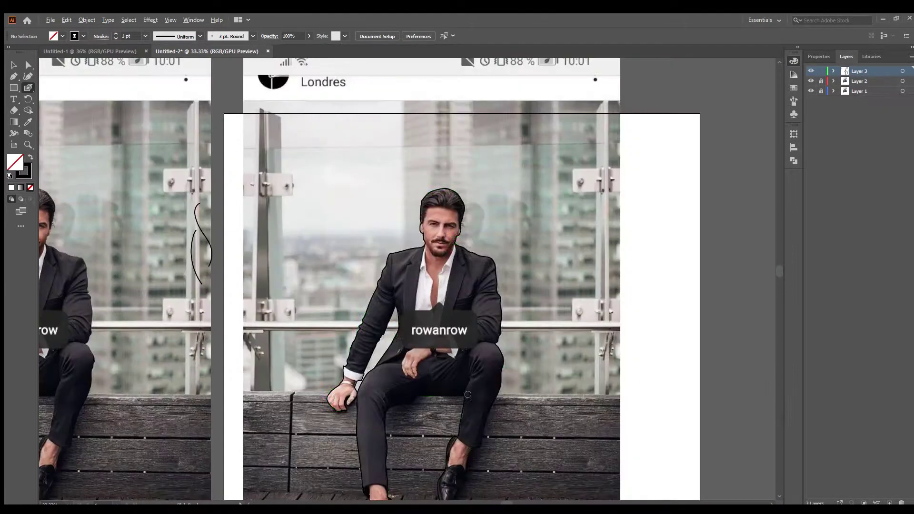
scroll(426, 262, "up", 6)
scroll(425, 262, "down", 2)
left_click_drag(415, 157, 350, 238)
scroll(343, 340, "down", 1)
scroll(343, 339, "up", 2)
scroll(343, 362, "up", 1)
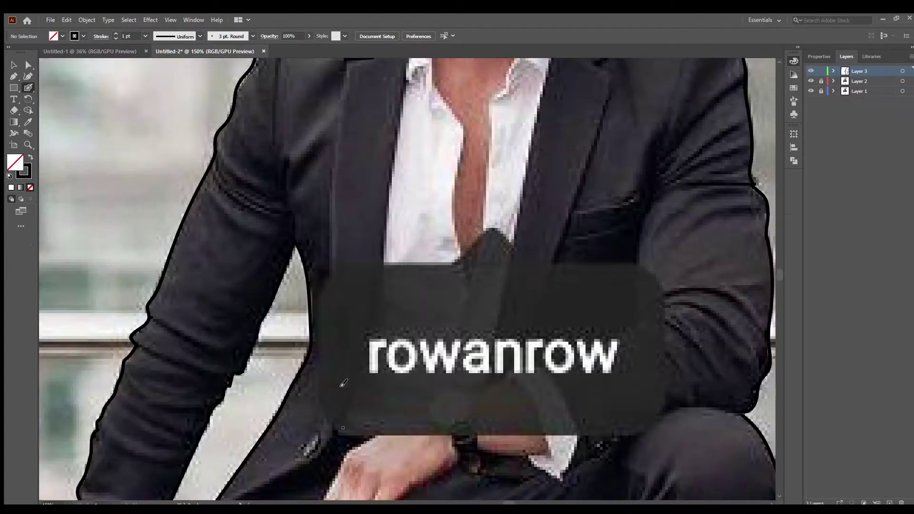
left_click_drag(343, 62, 335, 330)
scroll(334, 330, "down", 2)
scroll(409, 292, "up", 3)
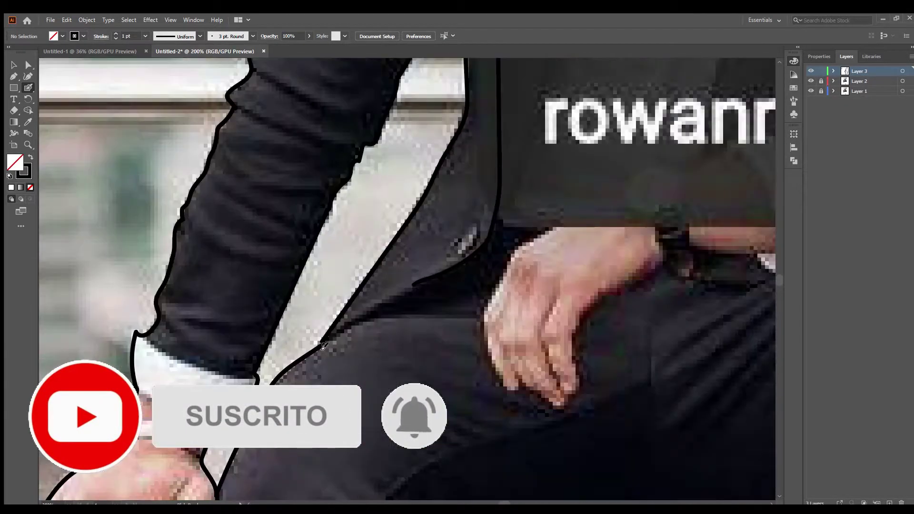
scroll(408, 292, "down", 3)
scroll(390, 287, "up", 1)
scroll(463, 122, "up", 2)
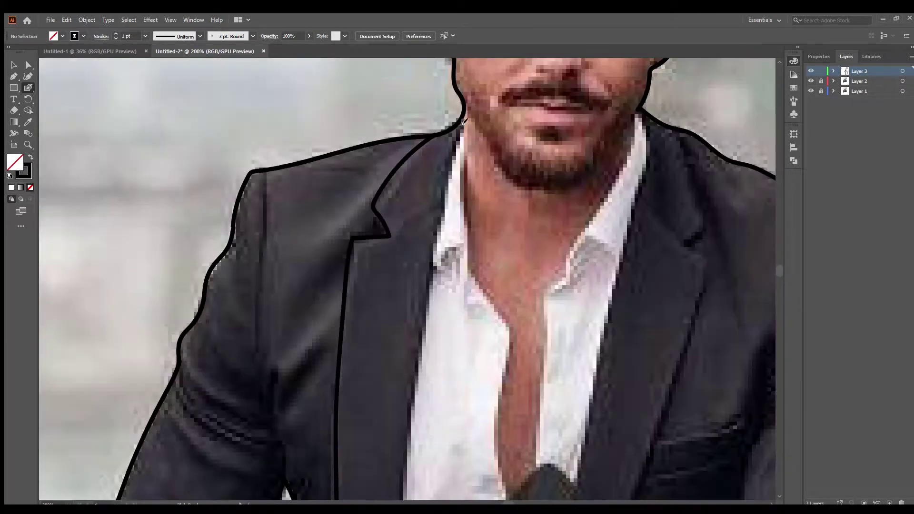
Trace the lapel edge below the neck, the shirt front edges, and the collar to its tip
left_click_drag(461, 123, 429, 281)
scroll(429, 281, "down", 3)
scroll(429, 381, "up", 1)
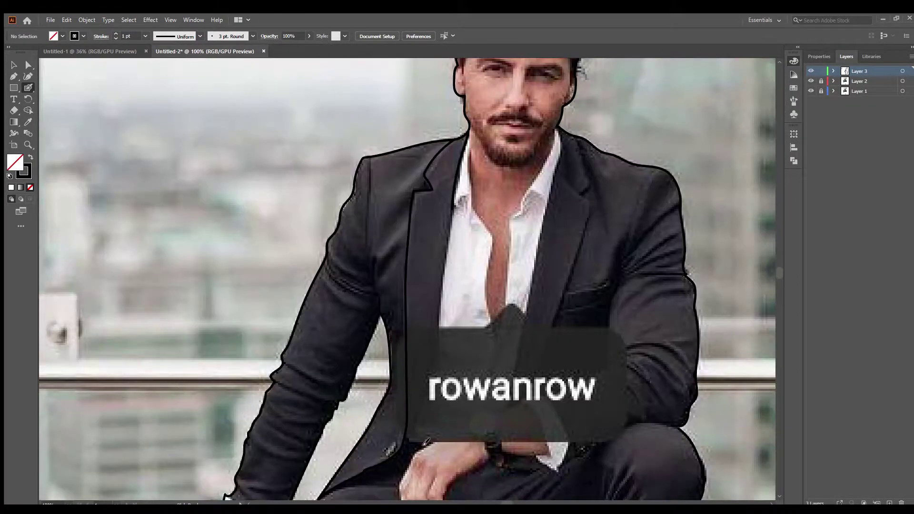
mouse_move(401, 450)
left_mouse_down()
mouse_move(439, 317)
mouse_move(452, 213)
left_mouse_up()
scroll(472, 138, "up", 2)
mouse_move(462, 123)
left_mouse_down()
mouse_move(481, 309)
mouse_move(508, 337)
left_mouse_up()
mouse_move(456, 256)
left_mouse_down()
mouse_move(510, 339)
mouse_move(543, 195)
mouse_move(554, 219)
left_mouse_up()
scroll(510, 339, "down", 1)
scroll(566, 143, "up", 2)
mouse_move(561, 119)
left_mouse_down()
mouse_move(493, 281)
mouse_move(528, 138)
left_mouse_up()
Trace up the right lapel, undoing and redrawing the last bad stroke
scroll(493, 281, "down", 1)
scroll(497, 274, "up", 1)
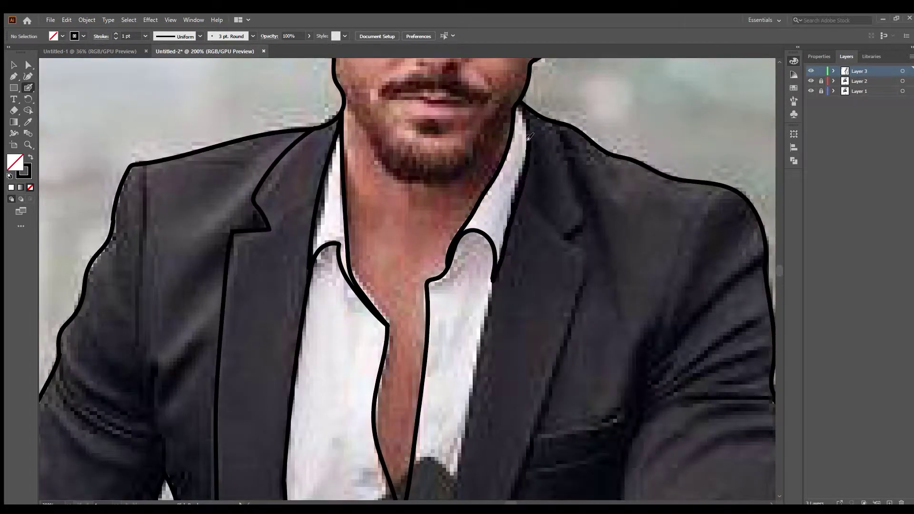
scroll(565, 191, "down", 1)
scroll(548, 121, "down", 1)
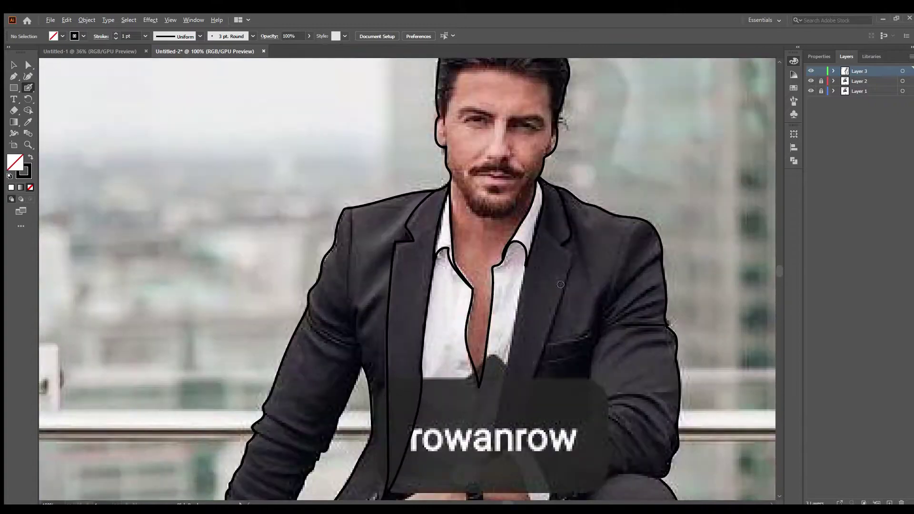
left_click_drag(501, 390, 533, 197)
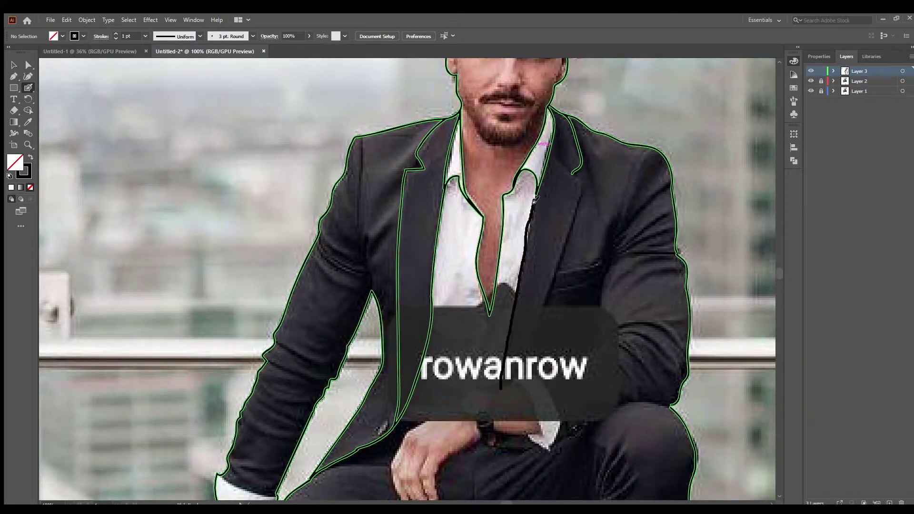
scroll(540, 236, "up", 1)
mouse_move(482, 460)
left_mouse_down()
mouse_move(533, 169)
mouse_move(526, 284)
left_mouse_up()
scroll(533, 171, "down", 1)
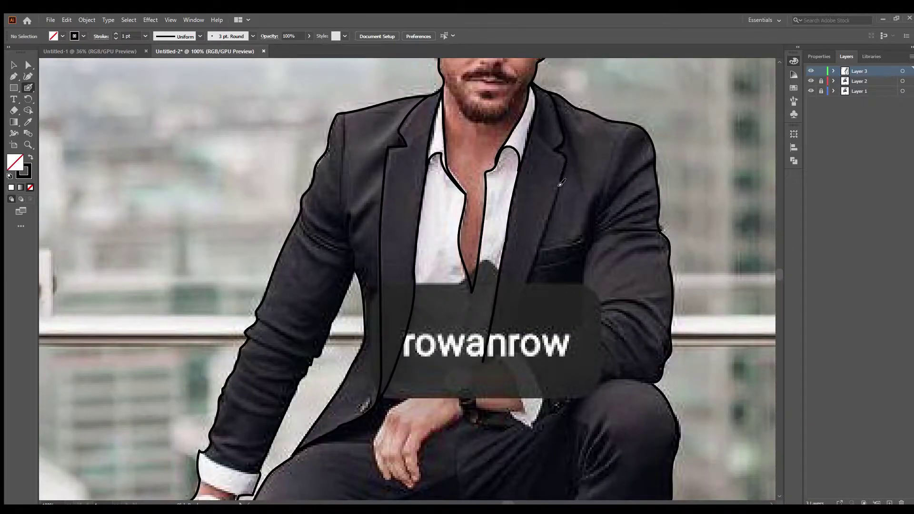
key("ctrl+z")
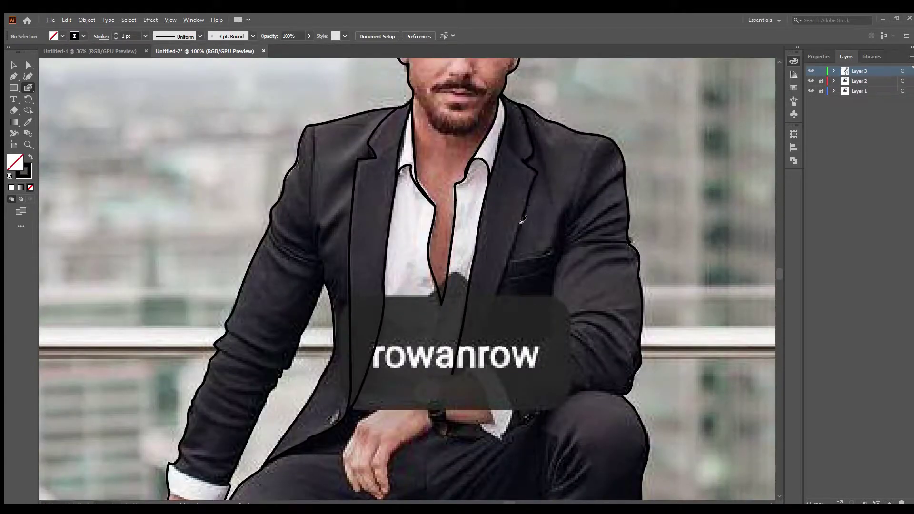
left_click_drag(523, 221, 492, 308)
scroll(473, 355, "down", 2)
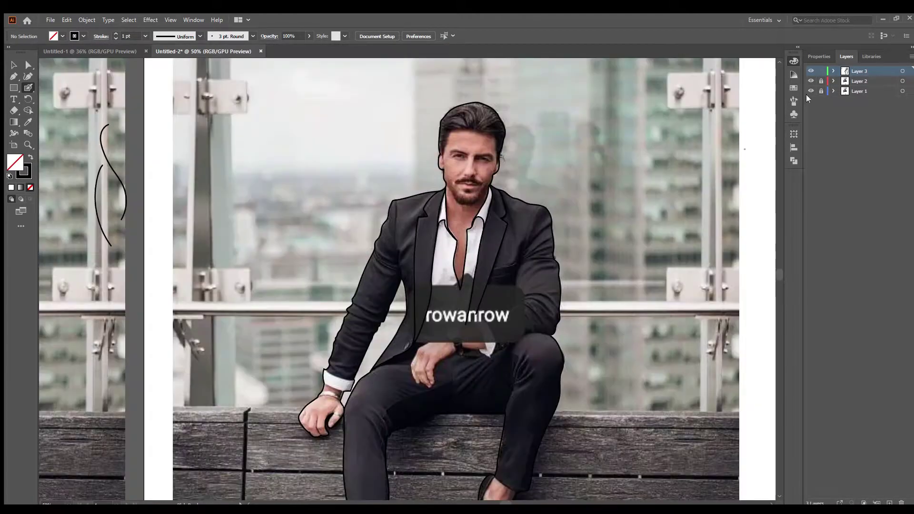
Toggle Layer 3 visibility to compare with the photo, then outline the resting hand and watch
left_click(853, 101)
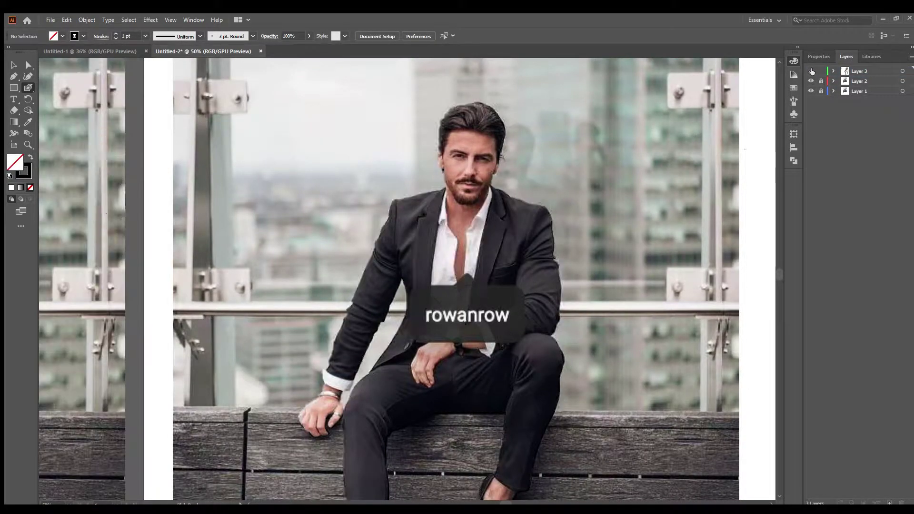
scroll(519, 297, "up", 3)
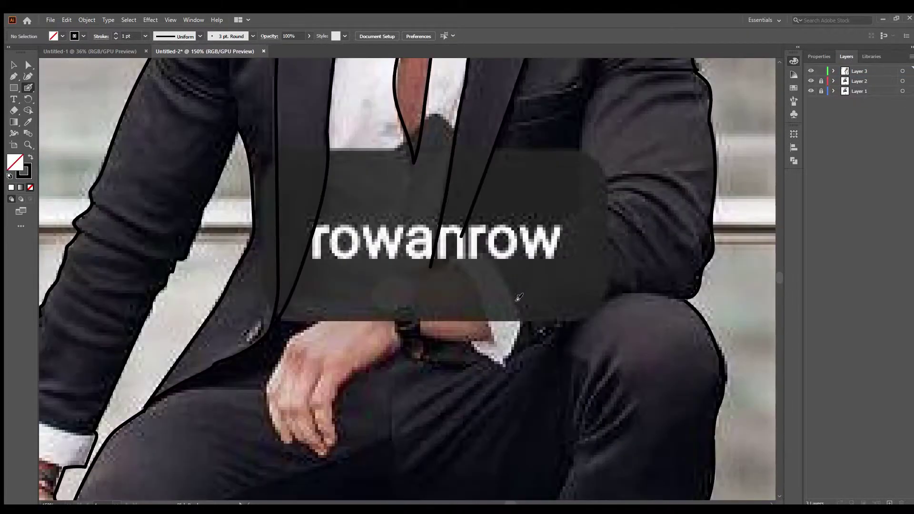
mouse_move(267, 386)
left_mouse_down()
mouse_move(301, 446)
mouse_move(398, 349)
mouse_move(482, 342)
left_mouse_up()
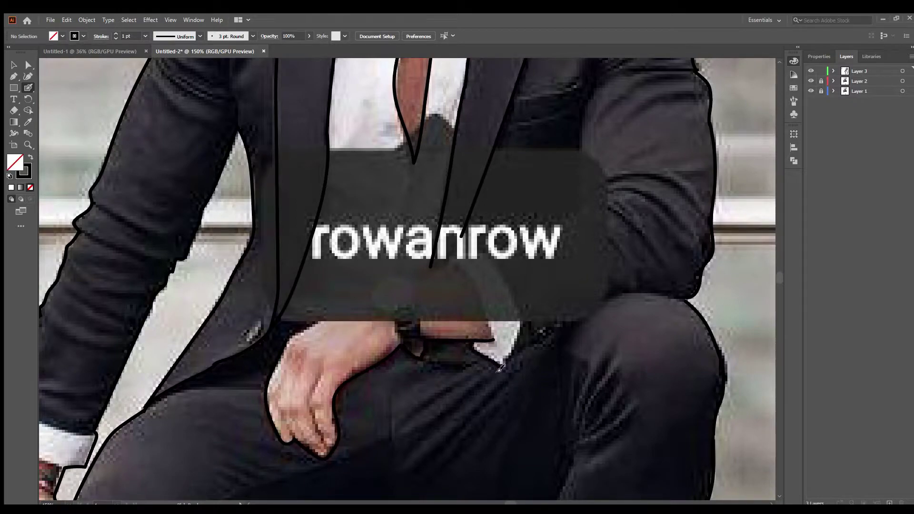
left_click_drag(286, 342, 414, 284)
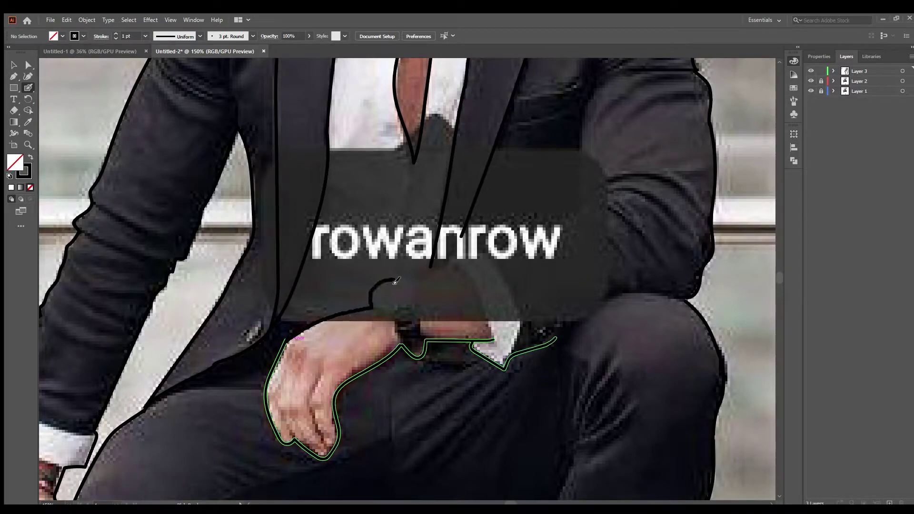
Trace the sleeve edges down to the cuff and up to the right
left_click_drag(471, 254, 523, 329)
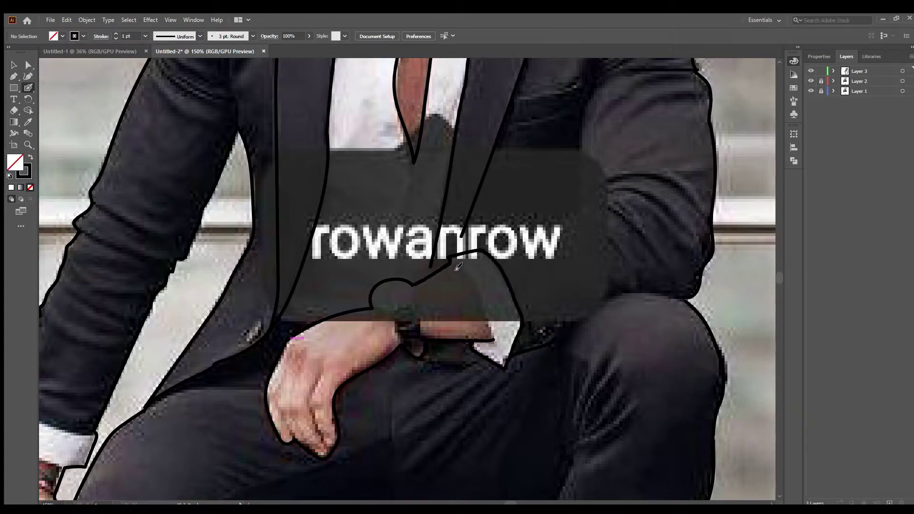
left_click_drag(457, 269, 491, 337)
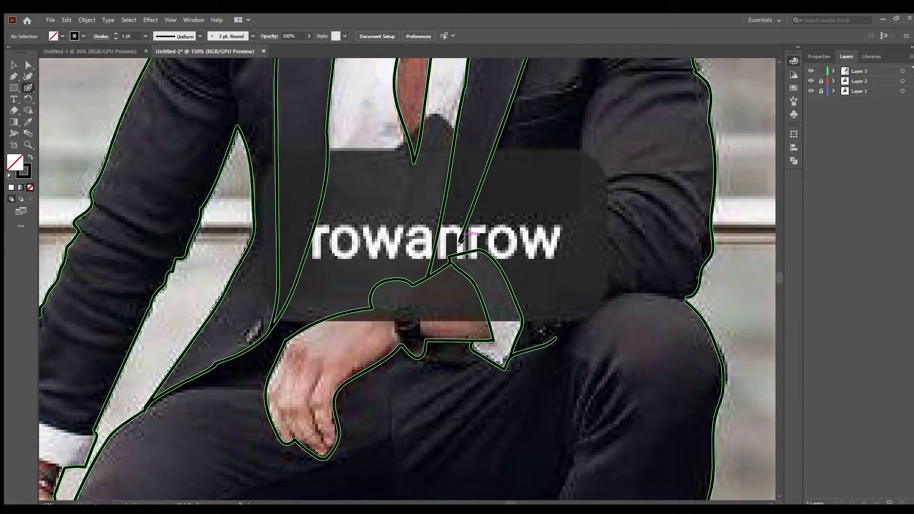
left_click_drag(486, 256, 585, 200)
left_click_drag(582, 119, 581, 190)
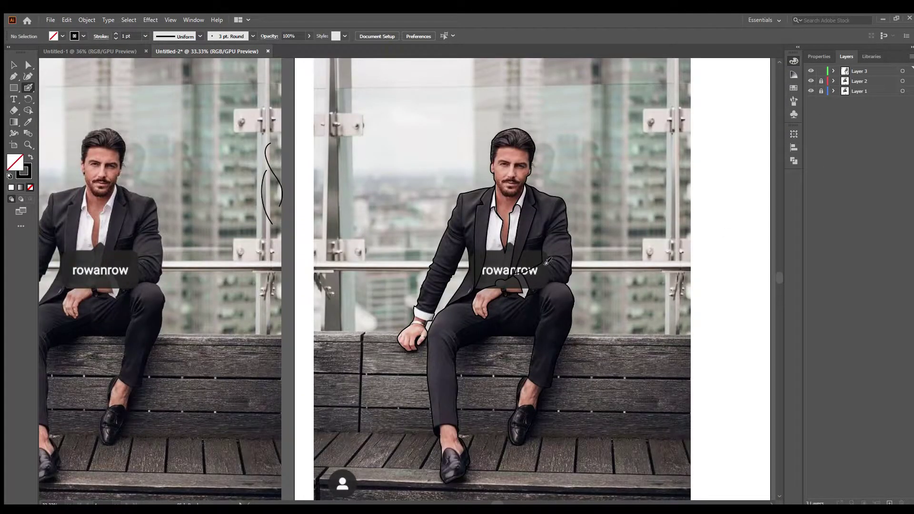
Add crease lines on the jacket sleeve and near the elbow
scroll(548, 261, "up", 3)
scroll(548, 261, "up", 2)
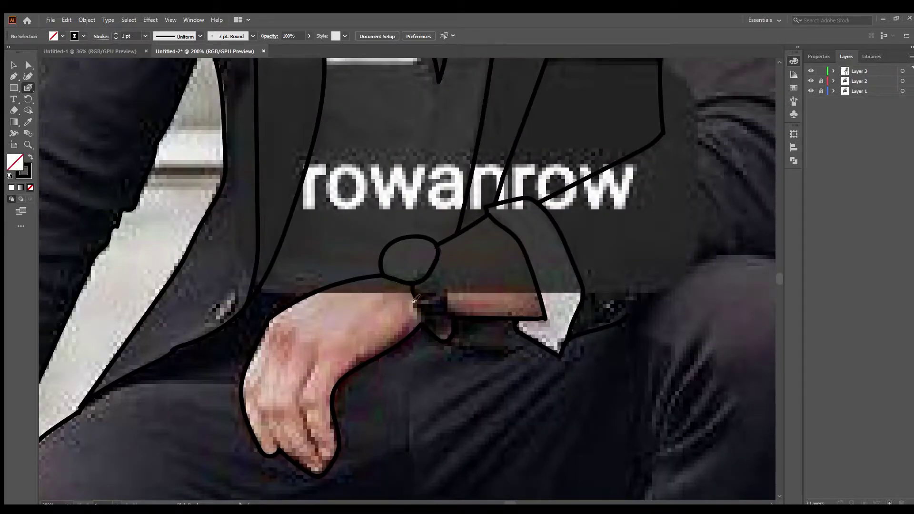
scroll(415, 300, "down", 2)
scroll(415, 300, "down", 3)
scroll(384, 329, "up", 3)
scroll(384, 329, "up", 2)
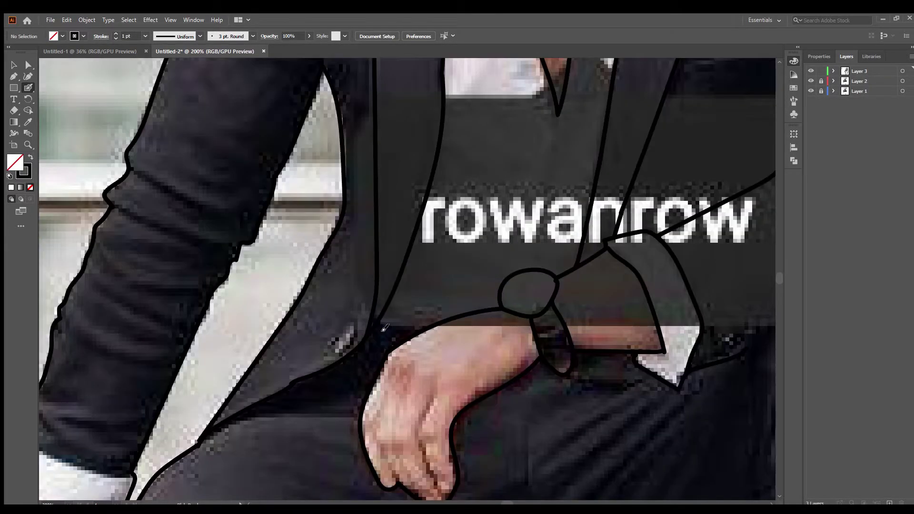
scroll(384, 329, "down", 5)
scroll(534, 207, "up", 3)
scroll(533, 206, "up", 1)
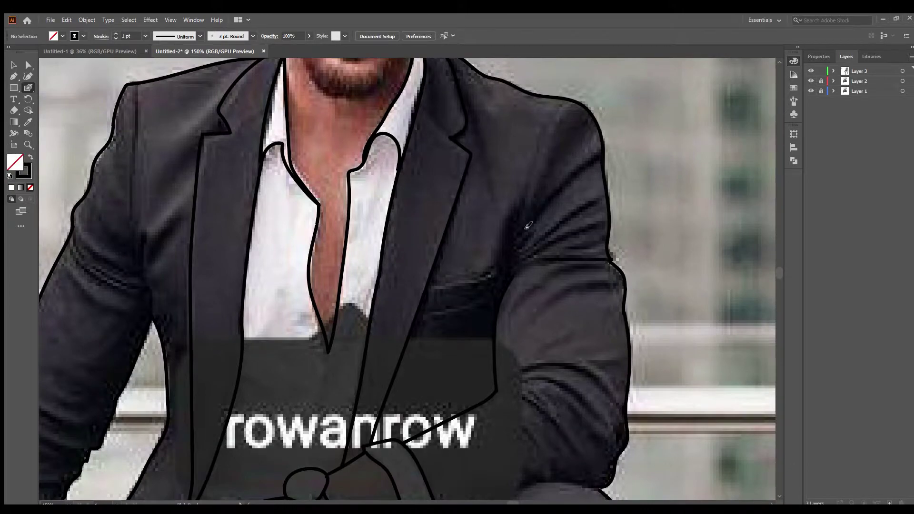
left_click_drag(524, 253, 596, 221)
left_click_drag(561, 294, 614, 285)
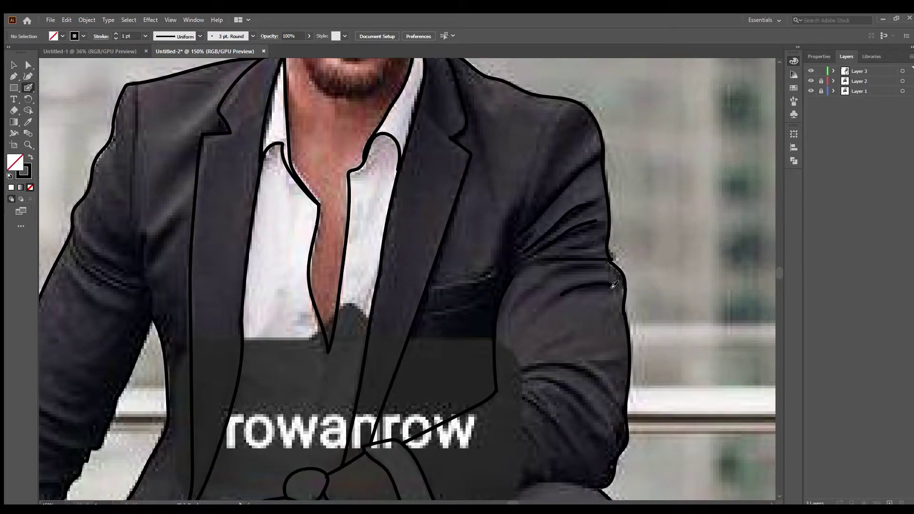
scroll(556, 421, "down", 4)
scroll(404, 311, "up", 4)
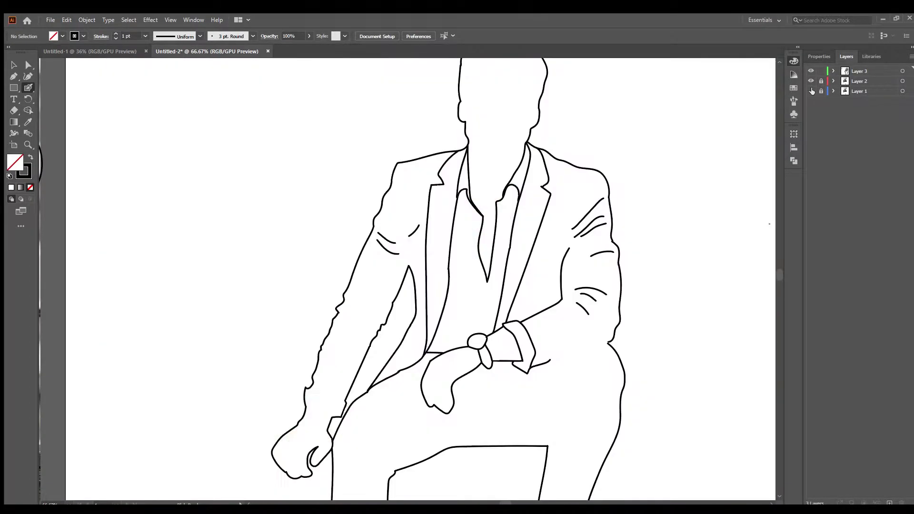
Zoom in closely on the left ankle and shoe
scroll(601, 351, "up", 2)
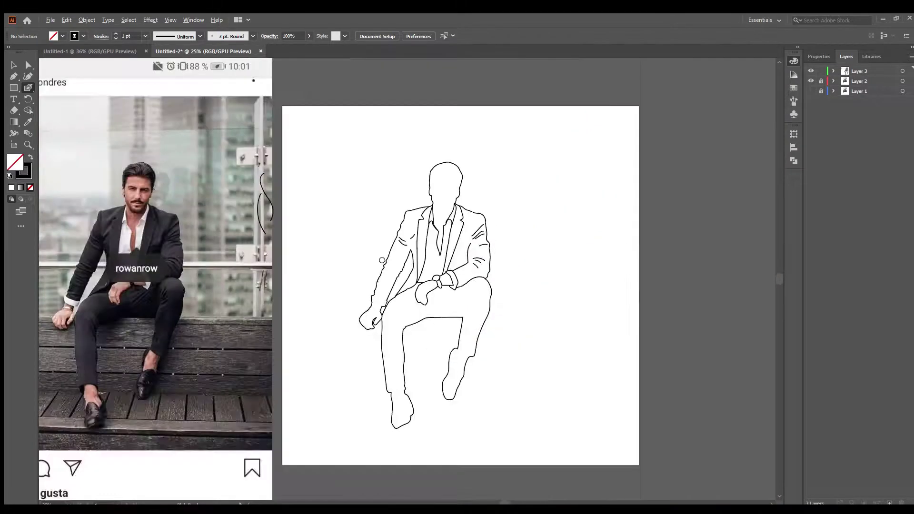
scroll(415, 439, "up", 3)
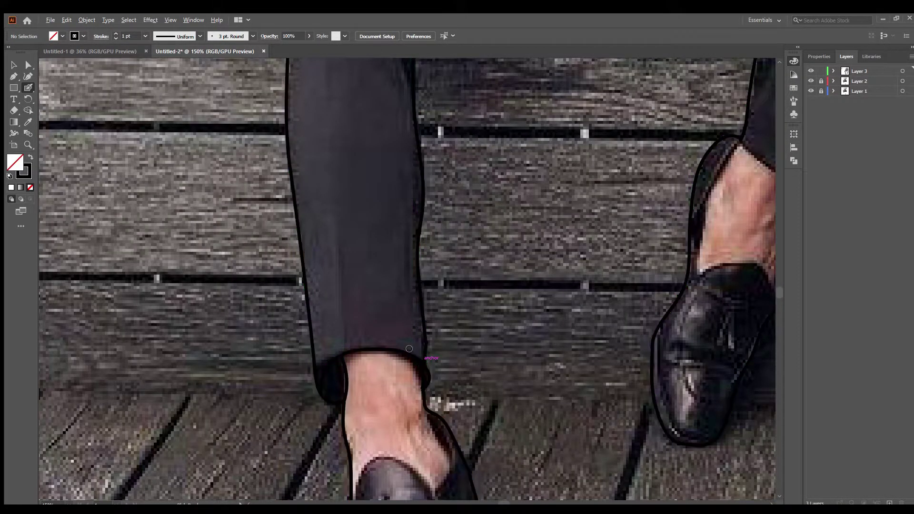
Pencil black lines along both shoe collars and the trouser cuff above the right shoe
scroll(366, 339, "up", 1)
scroll(366, 339, "down", 3)
mouse_move(367, 340)
left_mouse_down()
mouse_move(469, 355)
mouse_move(441, 270)
left_mouse_up()
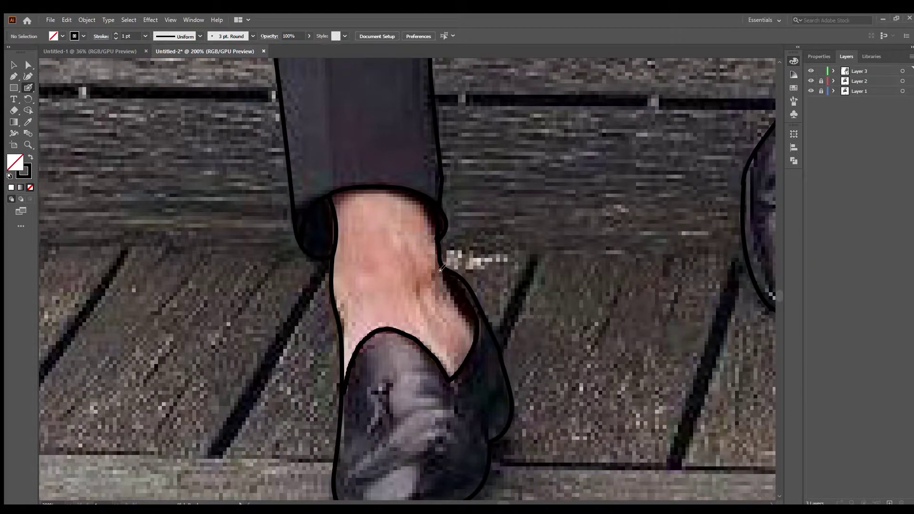
scroll(474, 328, "down", 5)
scroll(481, 131, "up", 3)
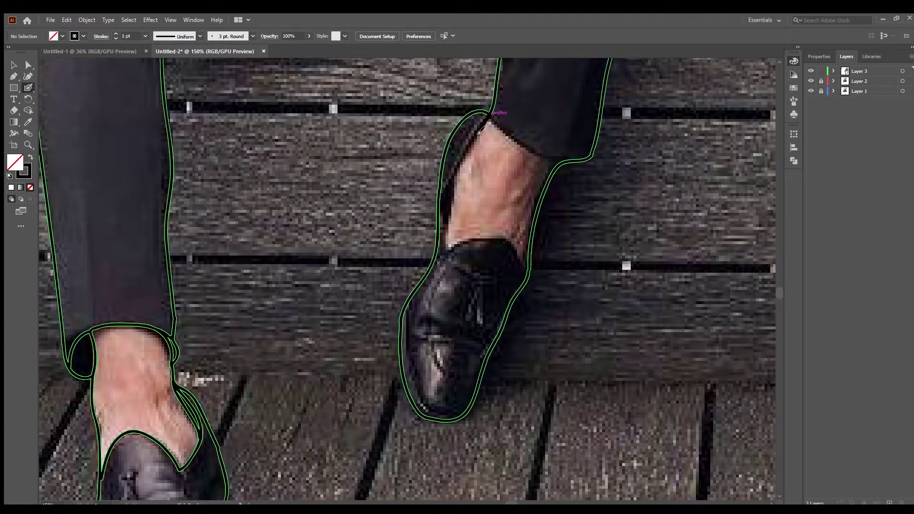
left_click_drag(448, 227, 503, 242)
scroll(567, 143, "up", 1)
left_click_drag(467, 141, 564, 199)
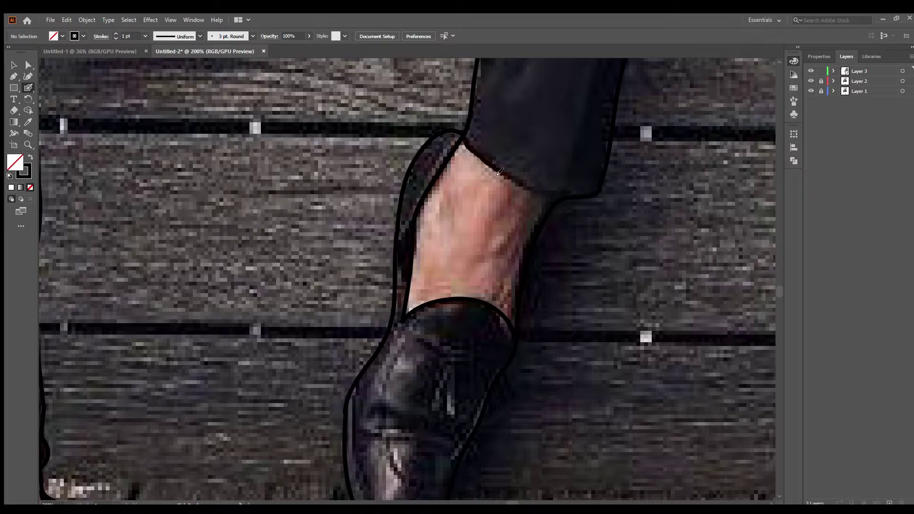
Trace the shirt cuff's bottom edge and the wrist lines around the watch
scroll(564, 199, "down", 2)
scroll(476, 238, "down", 2)
scroll(428, 333, "up", 2)
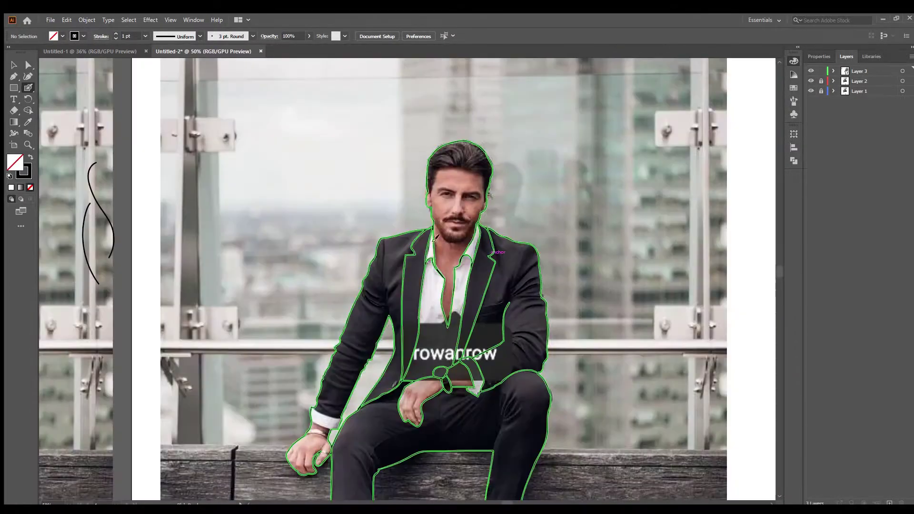
scroll(301, 306, "up", 3)
scroll(303, 362, "down", 3)
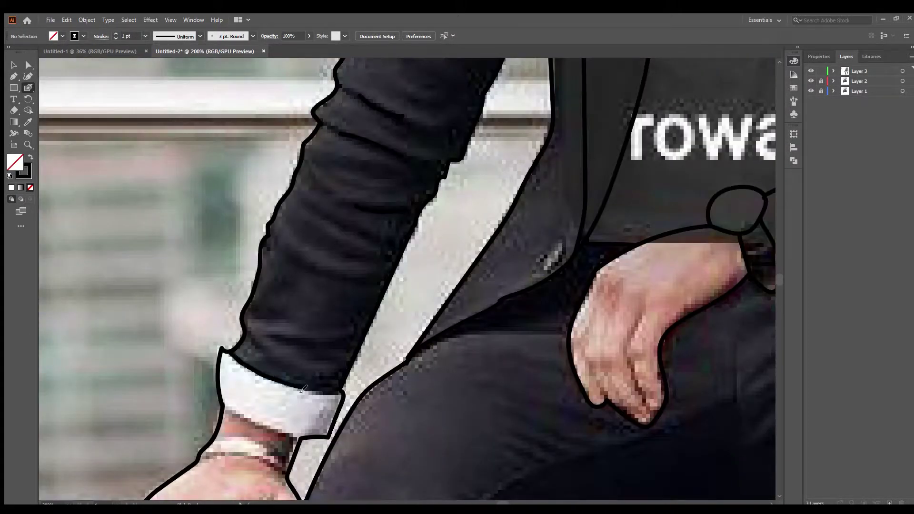
left_click_drag(222, 407, 298, 436)
scroll(299, 435, "up", 1)
left_click_drag(193, 423, 325, 442)
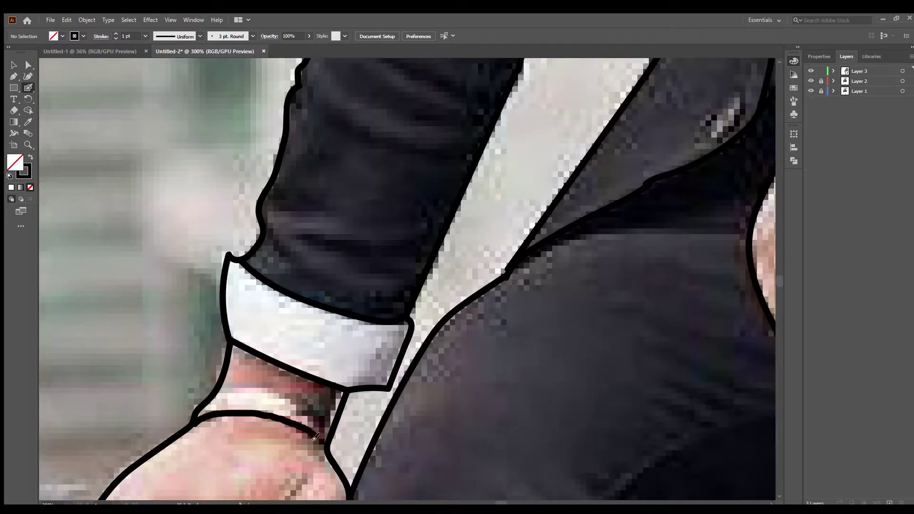
left_click_drag(216, 394, 294, 402)
Briefly hide Layer 1's photo to check the new lines, then show it again
scroll(294, 403, "down", 5)
scroll(333, 334, "up", 3)
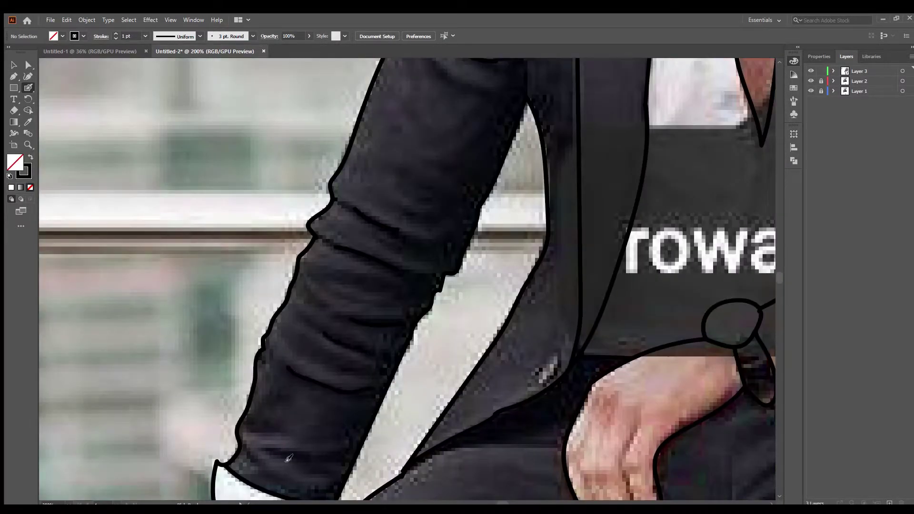
scroll(376, 339, "down", 2)
scroll(377, 339, "up", 3)
scroll(377, 339, "down", 1)
scroll(377, 340, "down", 4)
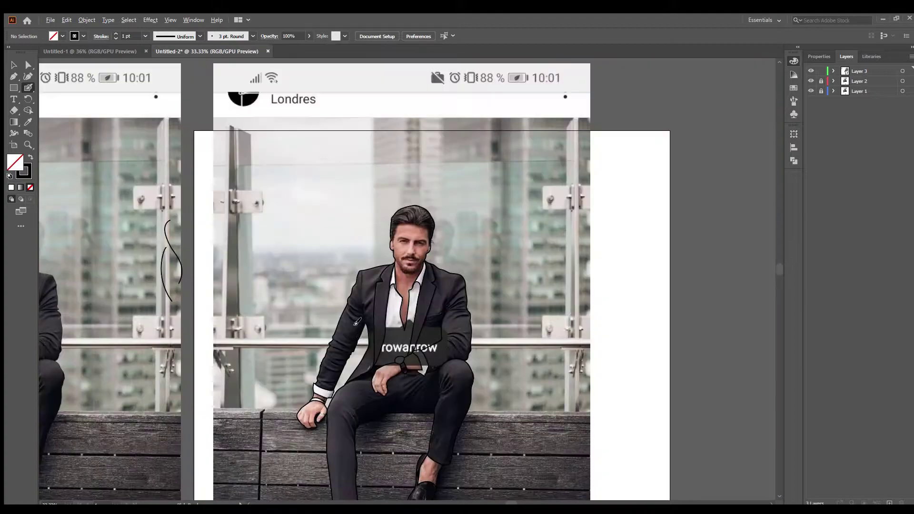
left_click(811, 90)
left_click(811, 90)
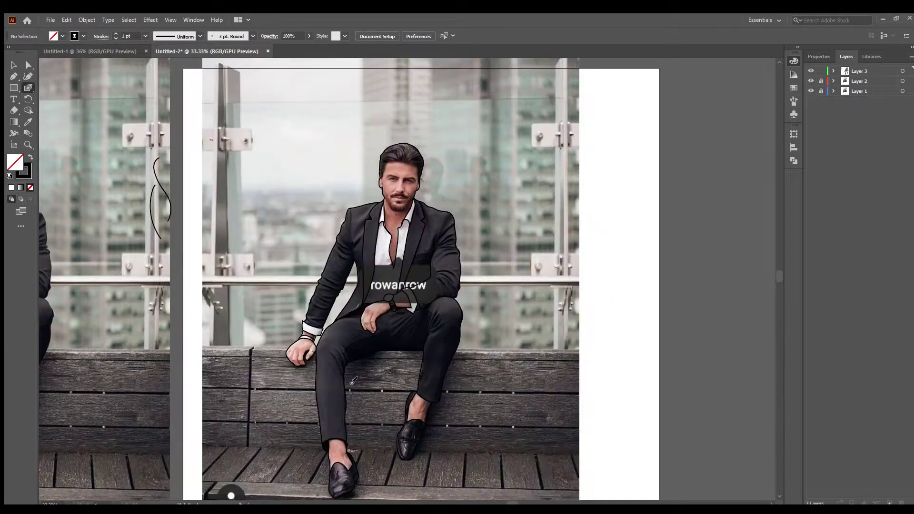
scroll(281, 396, "up", 4)
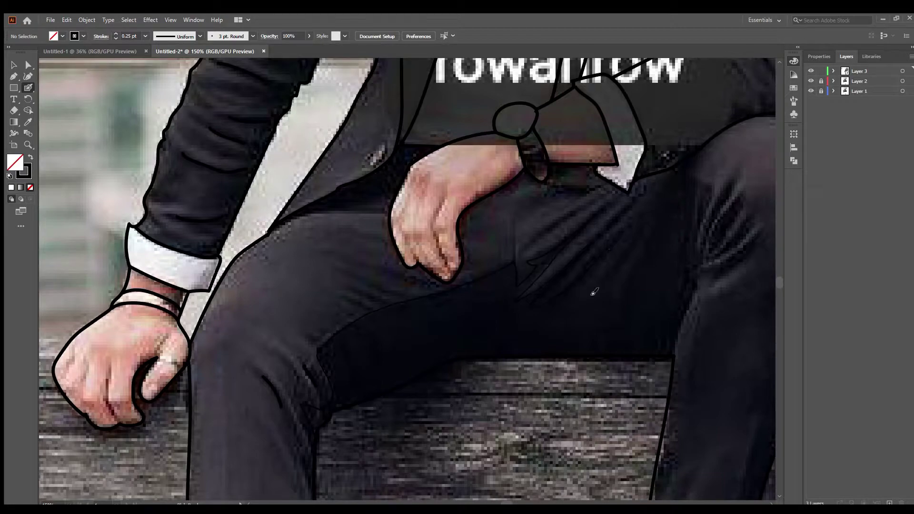
Draw a thin 0.25 pt crease line on the lower sleeve
scroll(668, 204, "down", 2)
scroll(620, 227, "up", 4)
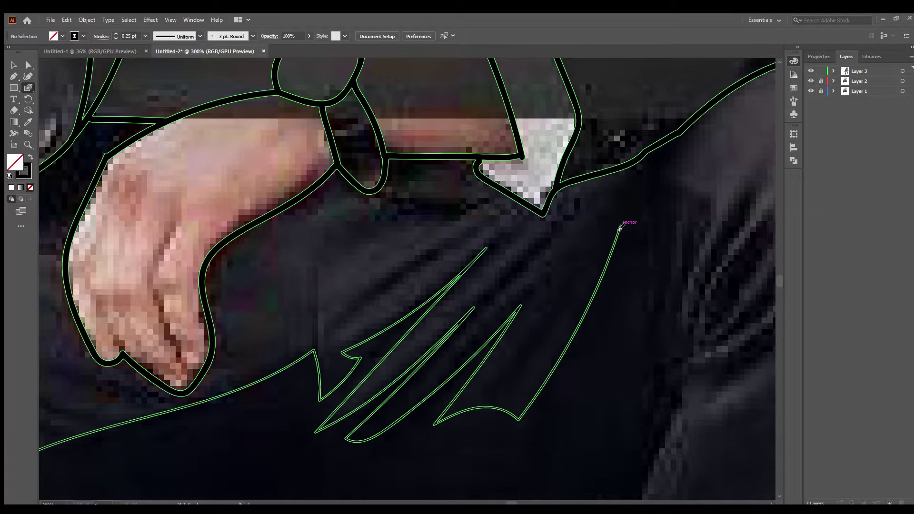
scroll(515, 260, "down", 2)
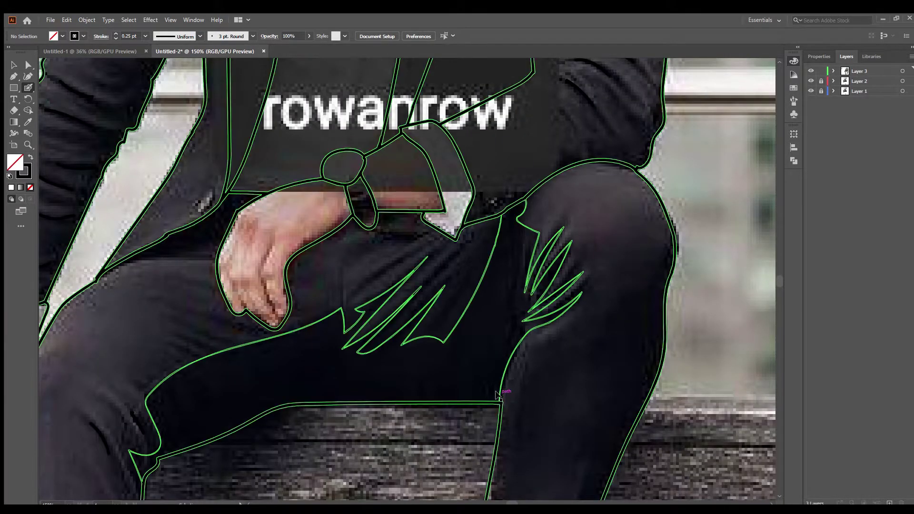
scroll(499, 401, "down", 3)
scroll(424, 119, "up", 2)
scroll(357, 235, "up", 2)
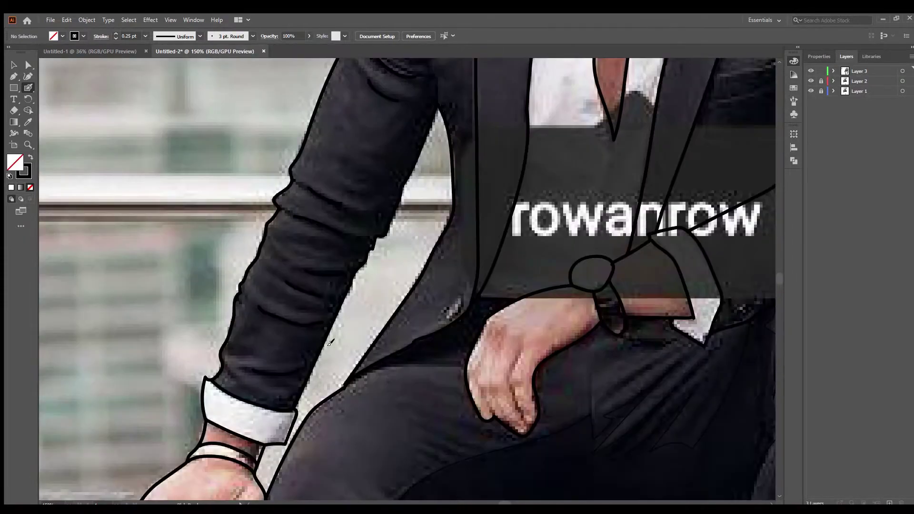
scroll(311, 328, "up", 1)
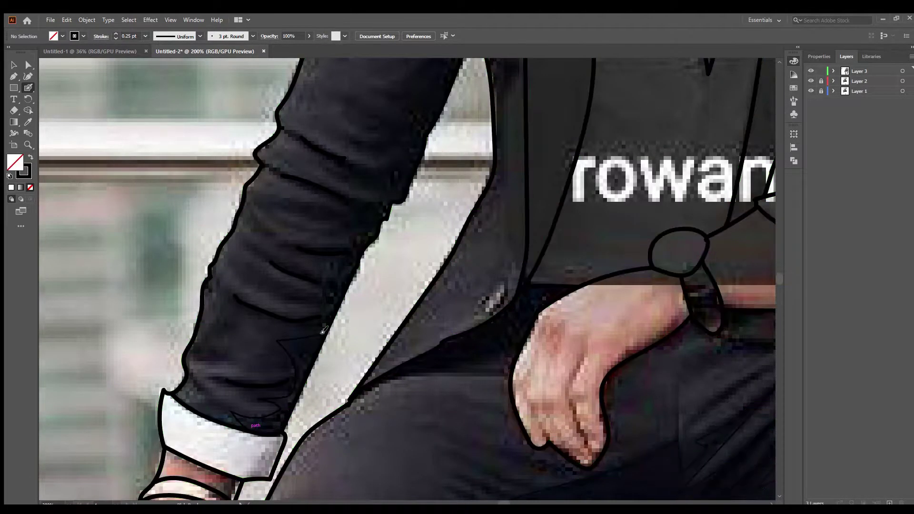
left_click_drag(350, 242, 361, 250)
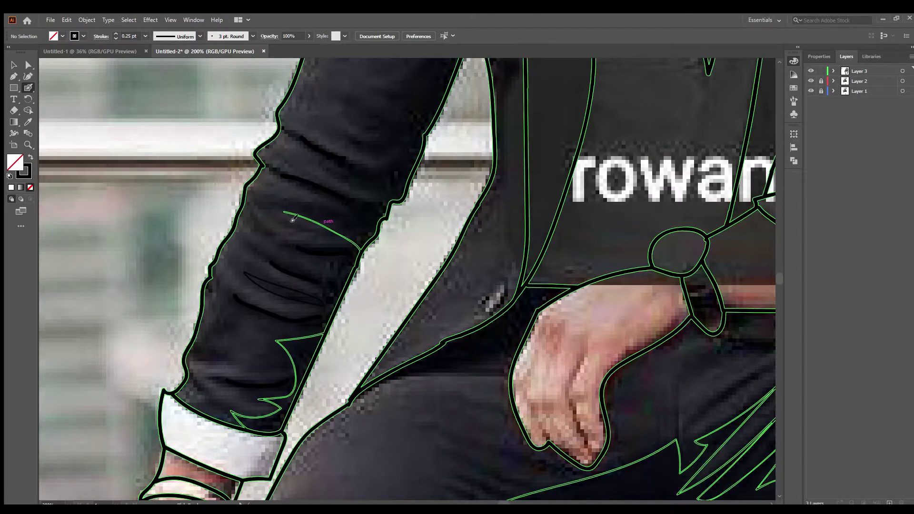
Add thin crease and fold lines across the jacket and its sleeve
scroll(399, 159, "down", 1)
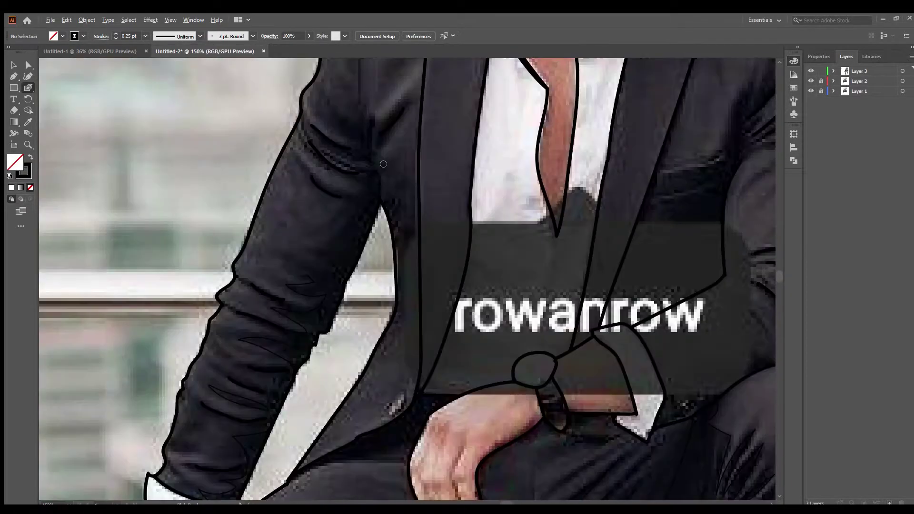
scroll(314, 272, "up", 2)
scroll(352, 259, "down", 2)
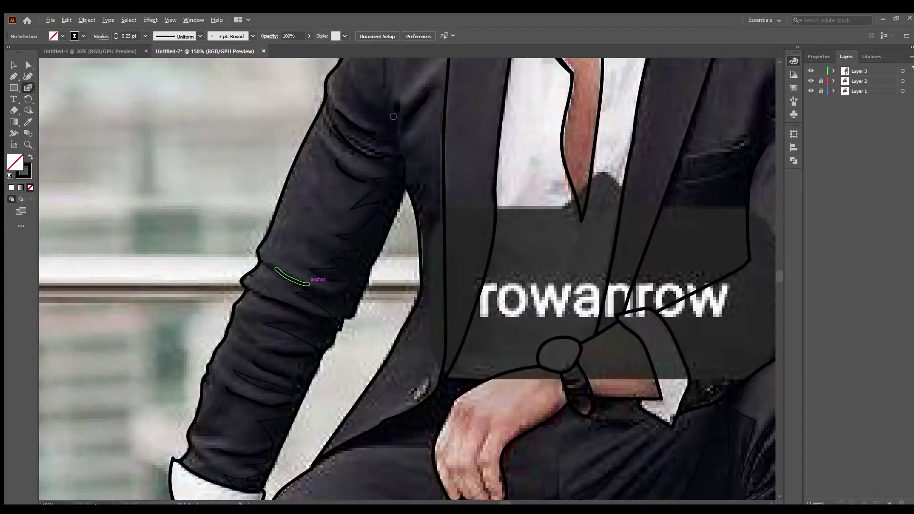
scroll(328, 280, "up", 1)
scroll(264, 379, "up", 4)
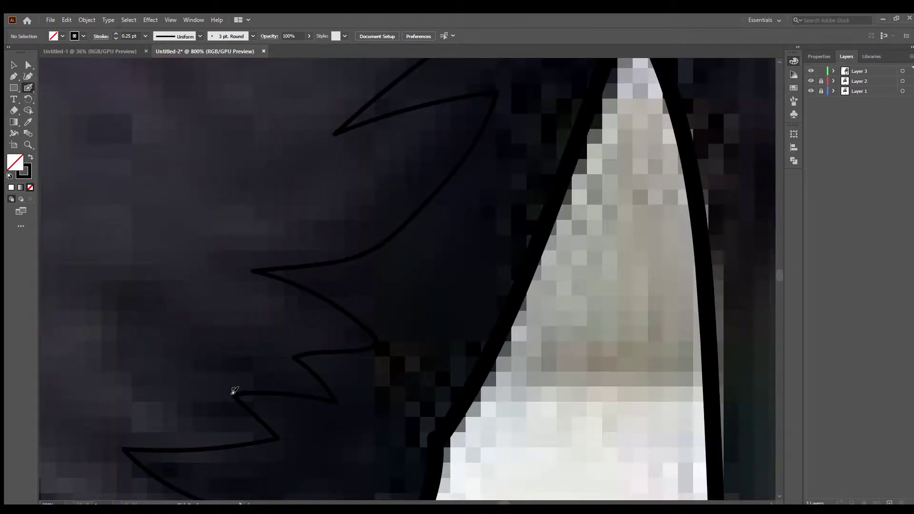
scroll(235, 391, "down", 3)
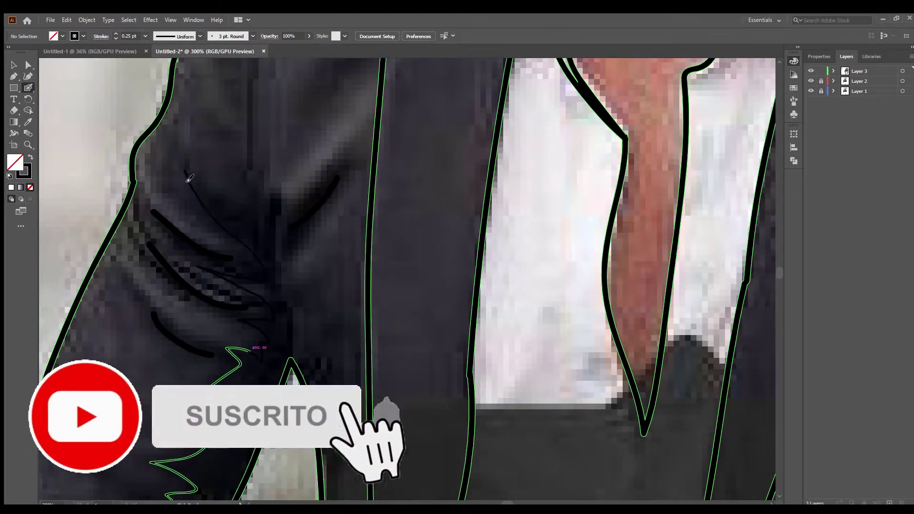
left_click_drag(248, 174, 302, 301)
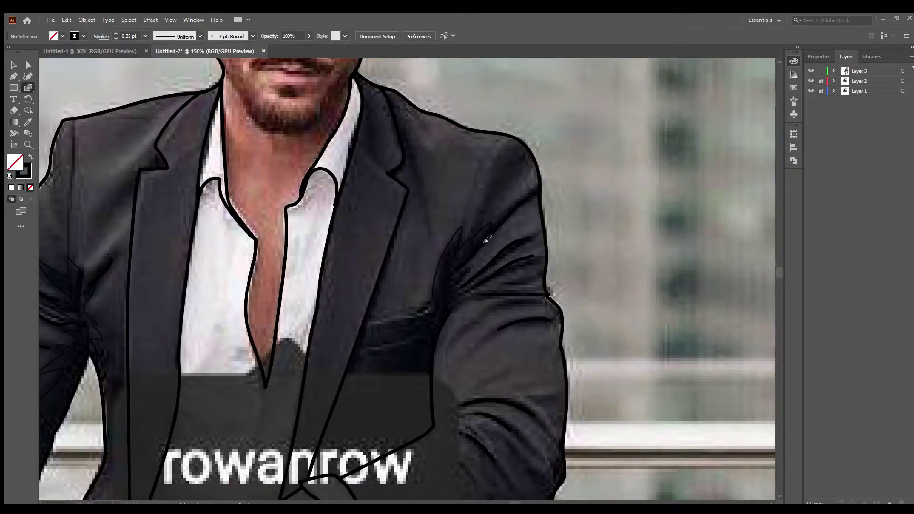
left_click_drag(486, 241, 456, 272)
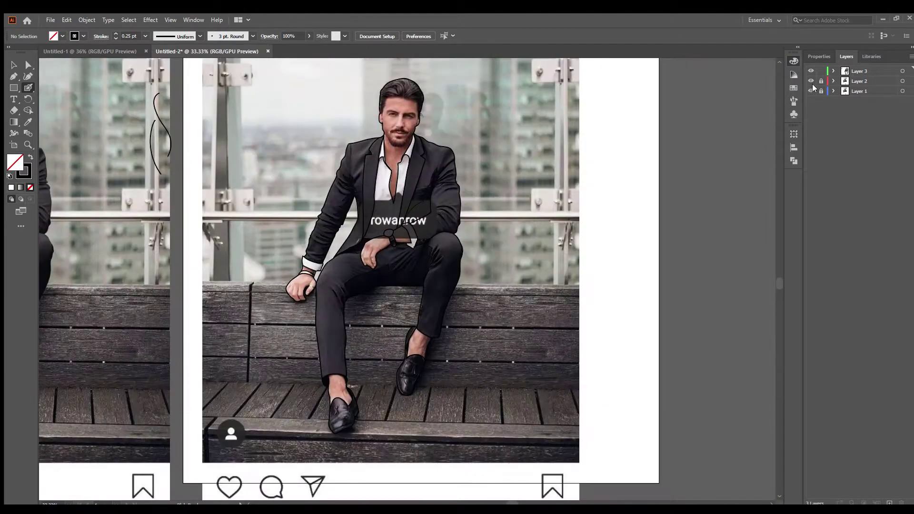
Zoom in on the face, undo the stray hairline stroke and redraw the hairline
left_click(812, 91)
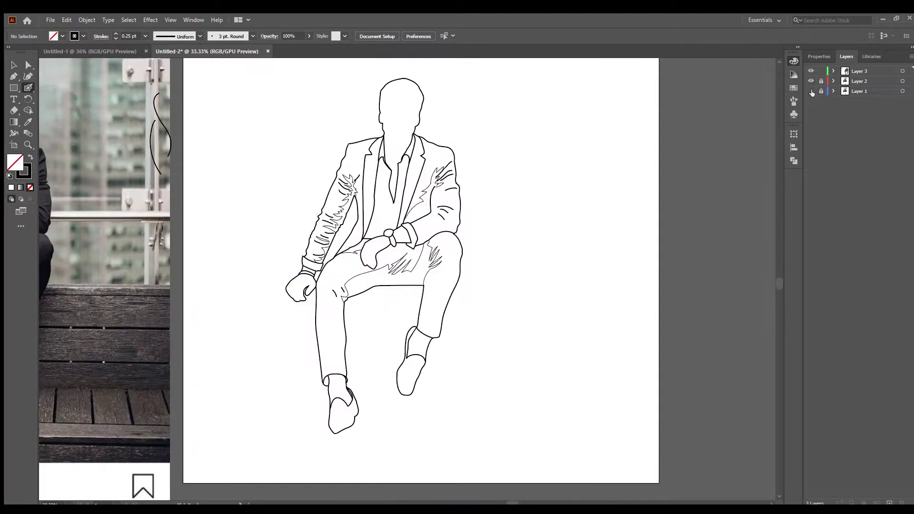
left_click(812, 91)
key("ctrl+1")
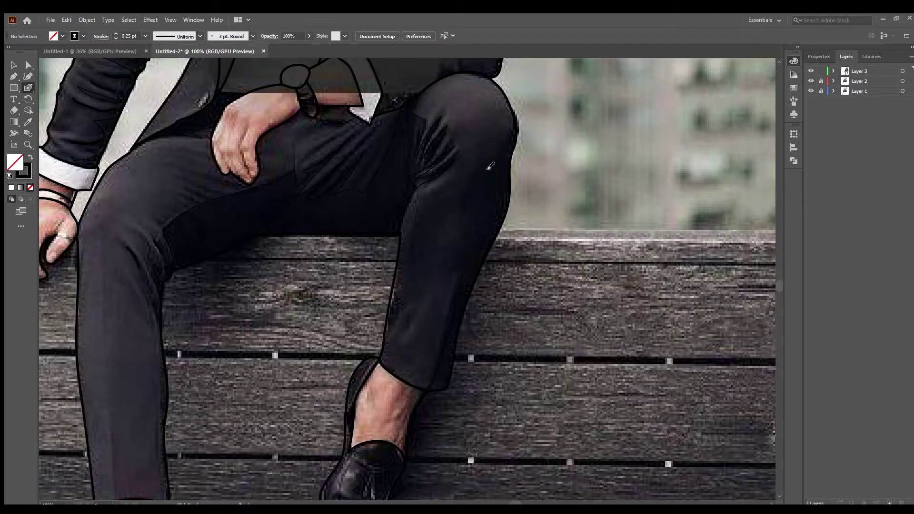
scroll(491, 166, "up", 2)
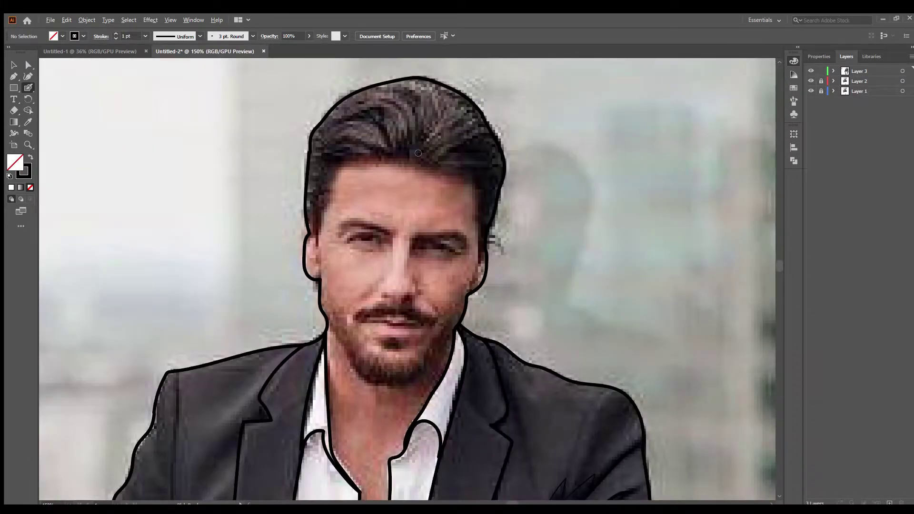
scroll(419, 153, "up", 1)
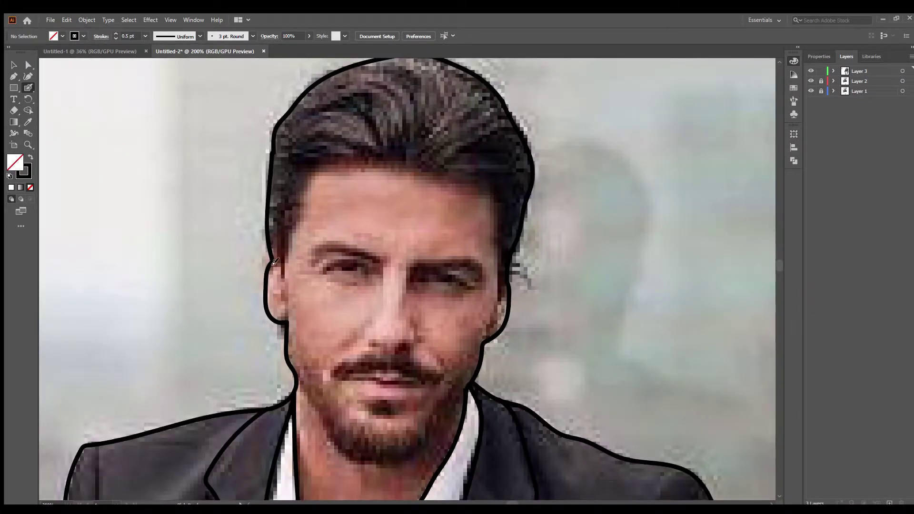
key("ctrl+z")
left_click_drag(490, 183, 503, 204)
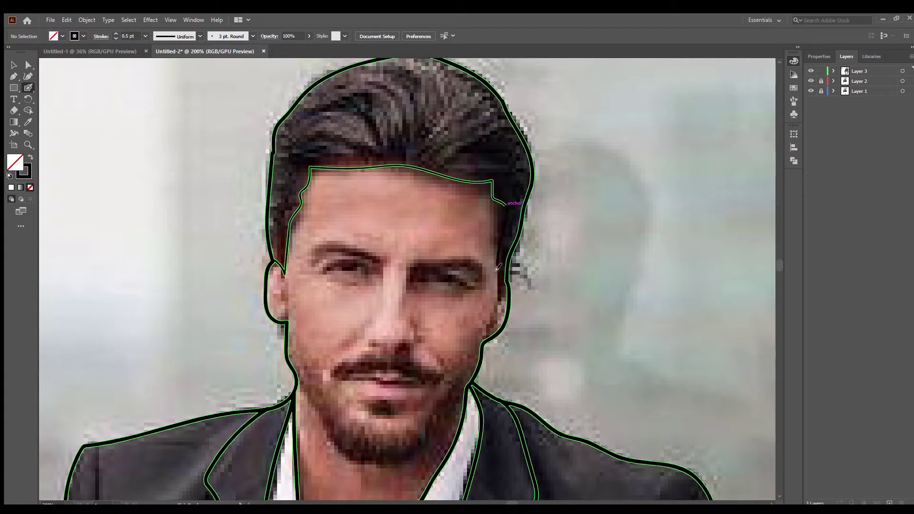
left_click_drag(497, 268, 507, 281)
Undo the jagged jaw strokes, then trace the mustache top and beard below the lip
scroll(499, 251, "down", 5)
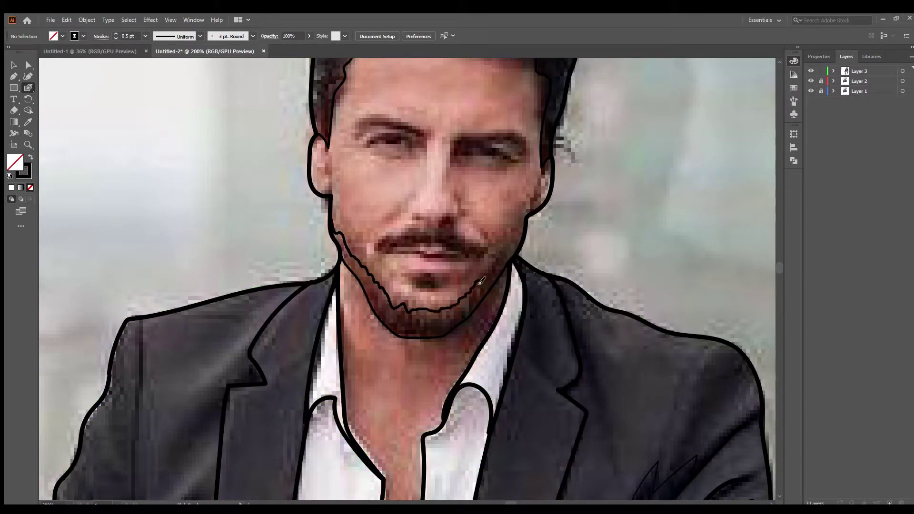
key("ctrl+z")
scroll(362, 197, "up", 2)
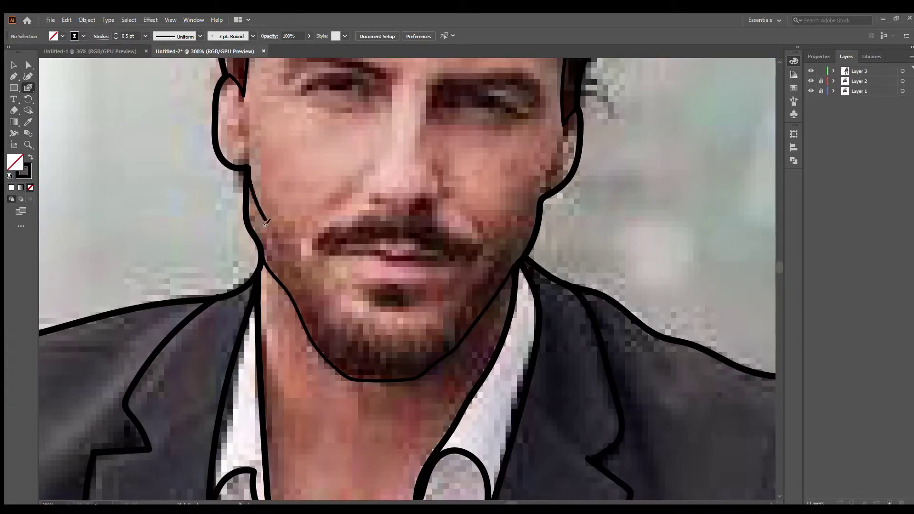
key("ctrl+z")
left_click_drag(321, 237, 484, 240)
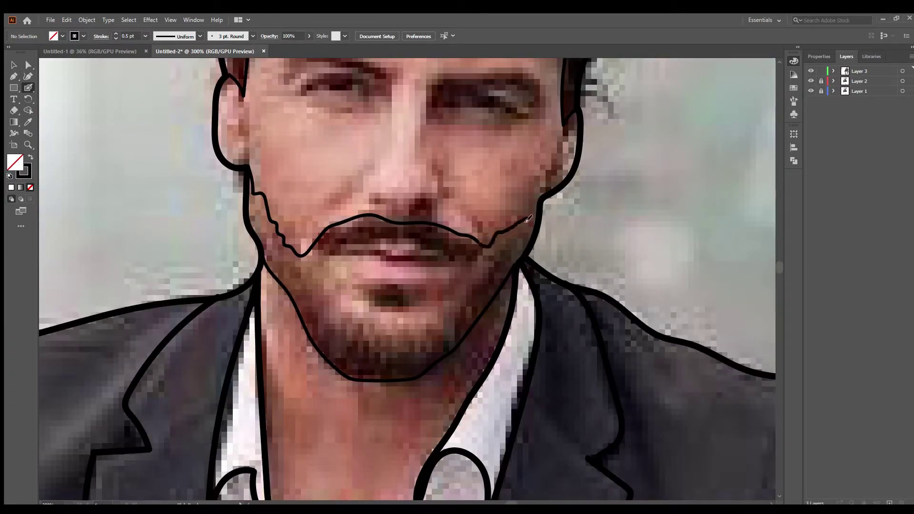
left_click_drag(342, 249, 417, 332)
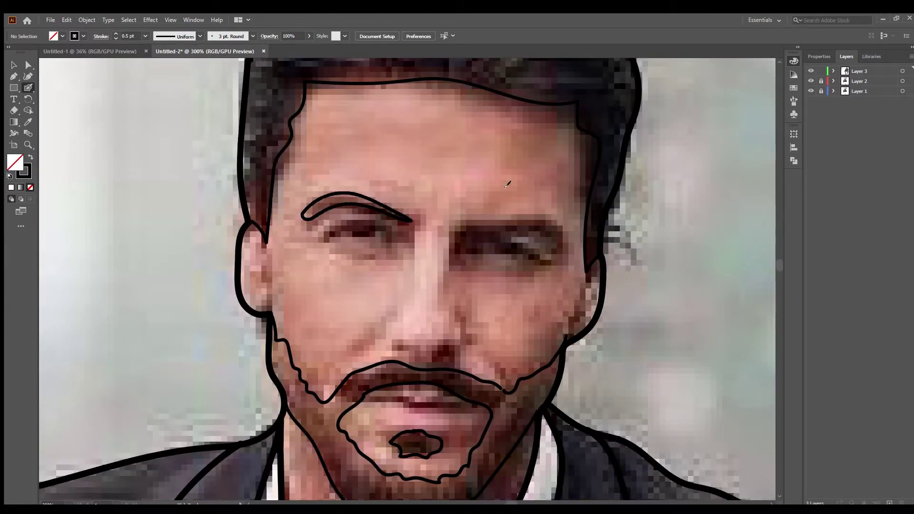
scroll(437, 295, "up", 1)
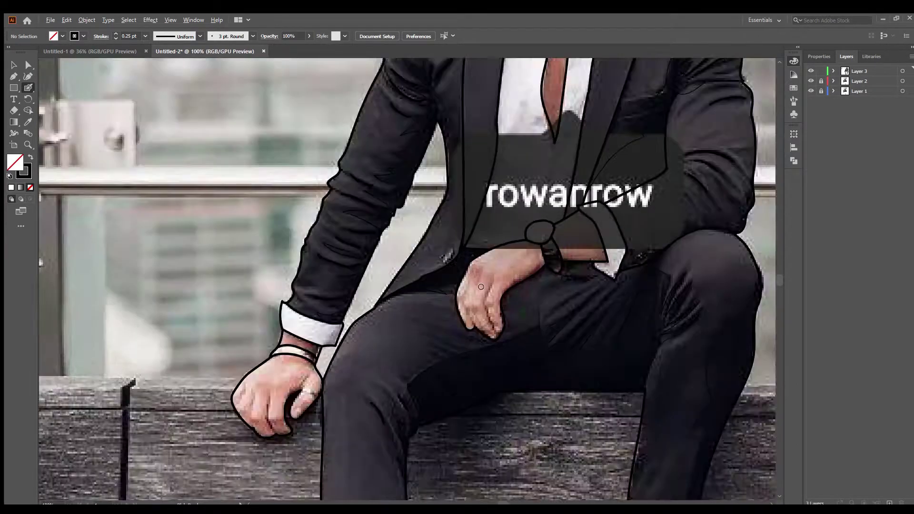
Add short finger strokes on both hands and hide the reference photo layer
left_click_drag(464, 261, 448, 290)
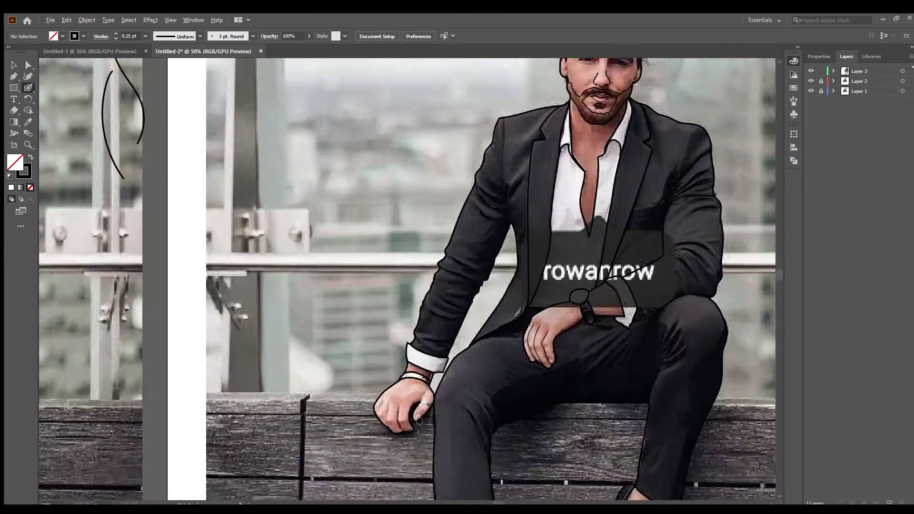
left_click_drag(356, 354, 345, 374)
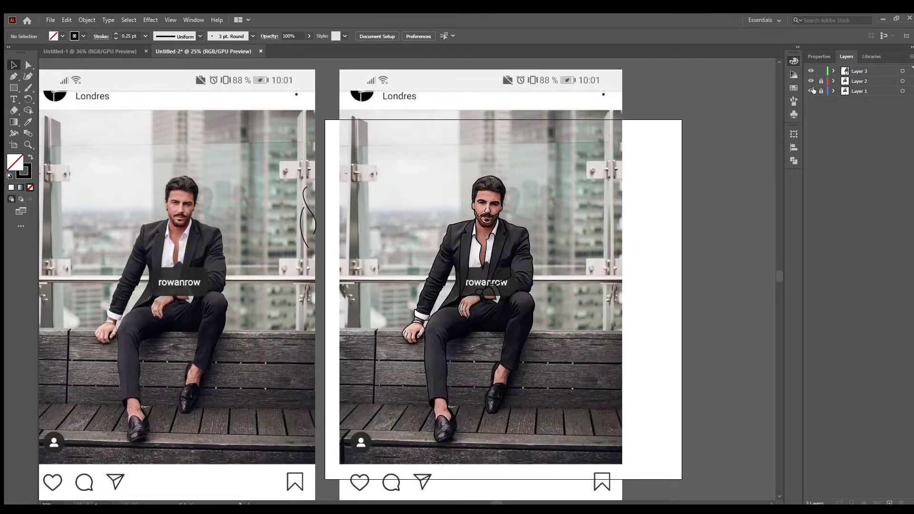
left_click(812, 90)
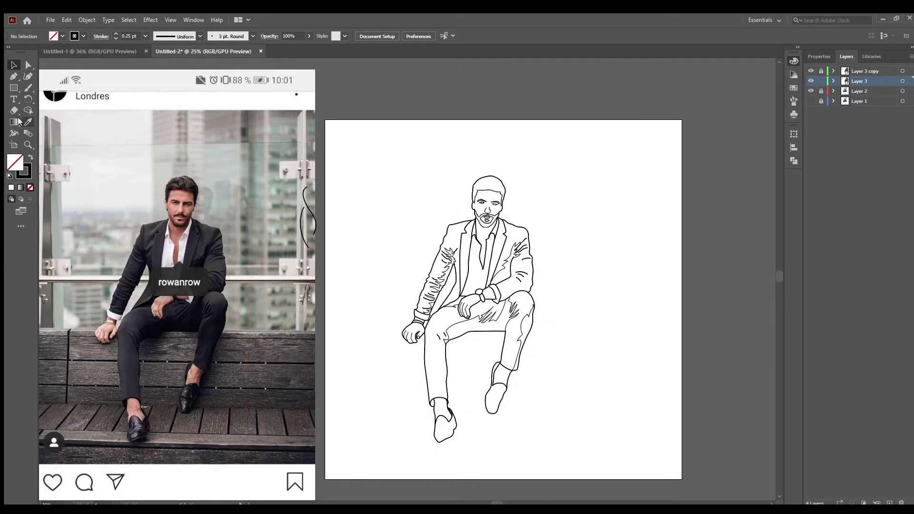
Draw a rectangle over the figure, fill it with skin tone sampled from the photo, and select all
key("m")
left_click_drag(352, 158, 595, 451)
key("shift+x")
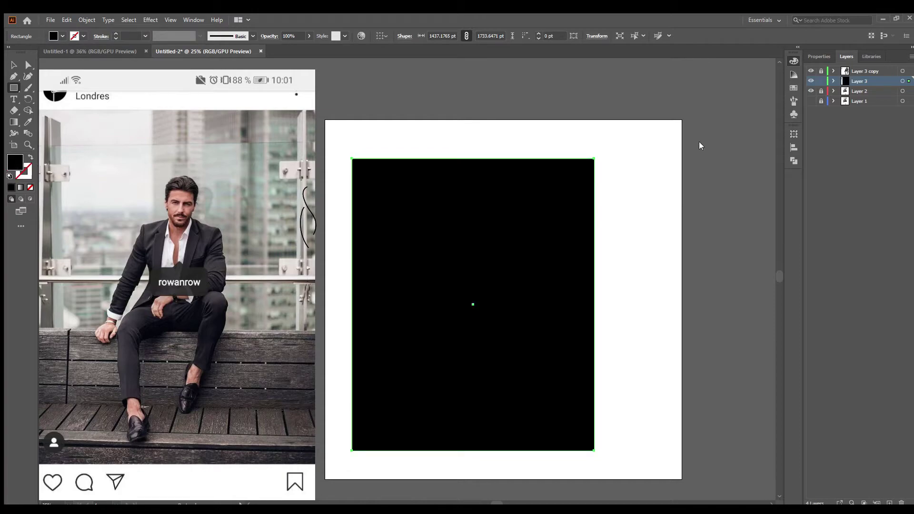
left_click(184, 199)
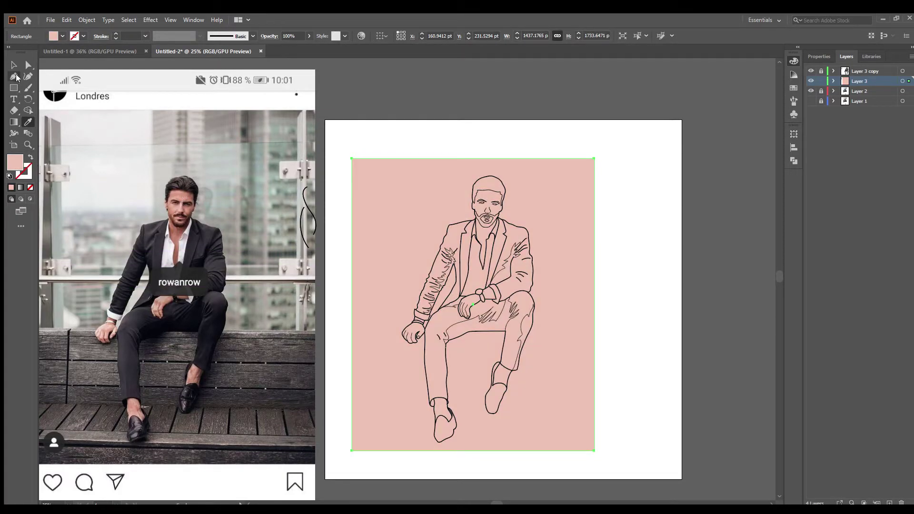
key("v")
key("ctrl+a")
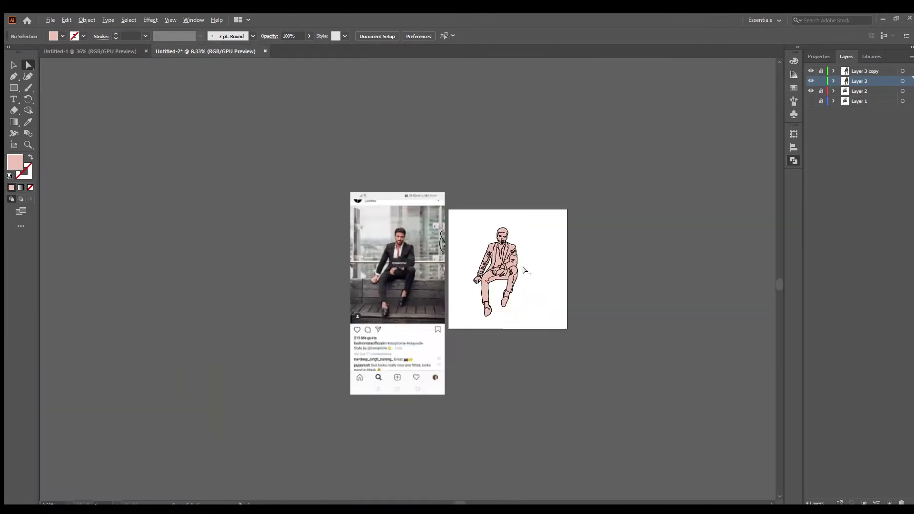
Select the jacket and trouser shapes and fill them with the dark suit colour
scroll(526, 271, "up", 5)
left_click(493, 229)
scroll(493, 229, "up", 5)
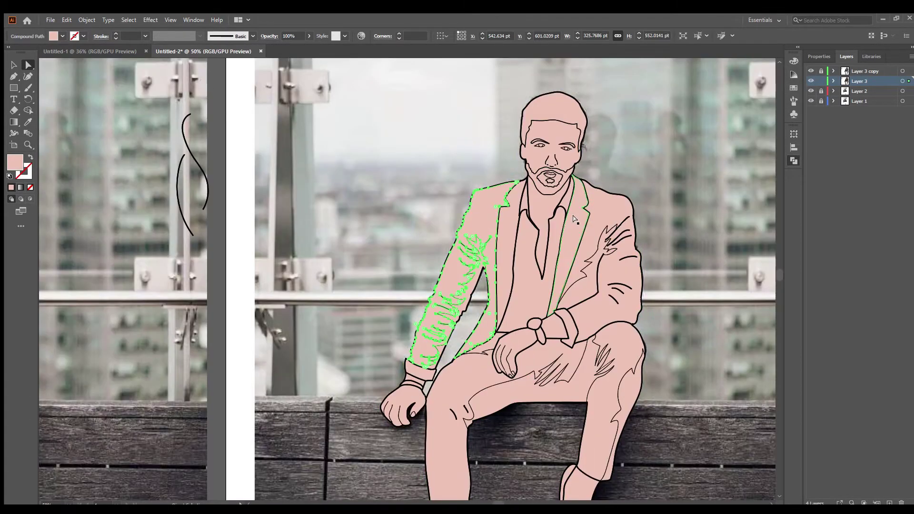
scroll(493, 228, "down", 3)
left_click(527, 196, "shift")
scroll(527, 196, "down", 1)
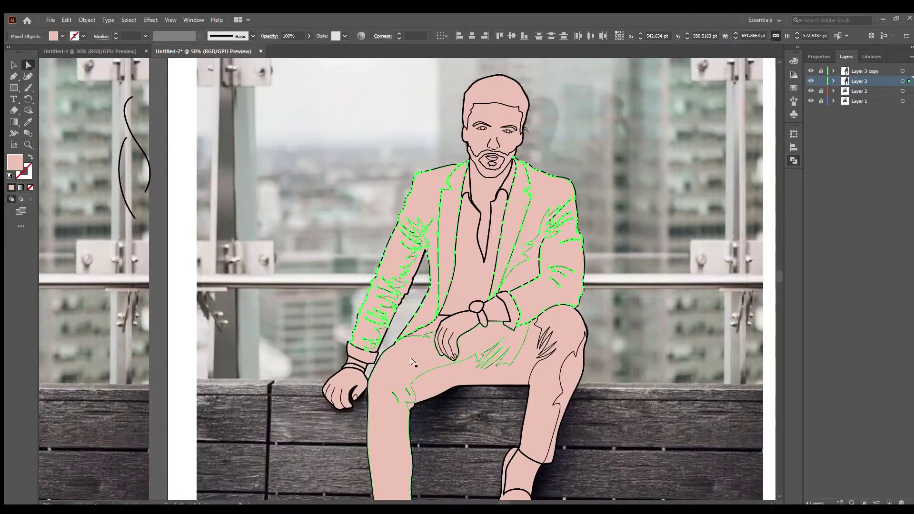
left_click(544, 368, "shift")
scroll(544, 369, "down", 1)
left_click(535, 223)
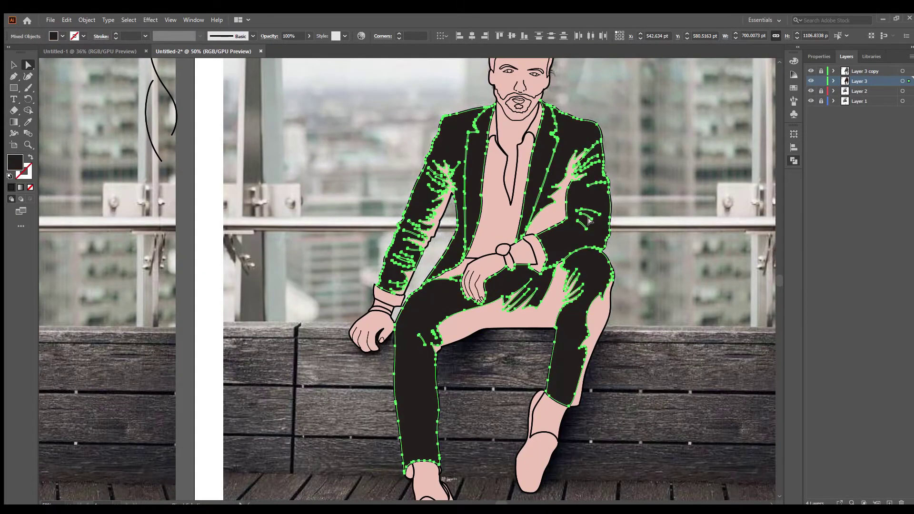
scroll(500, 286, "down", 2)
scroll(526, 257, "up", 2)
Apply the same dark suit colour to the pink sleeve highlight, then select the legs group
left_click(350, 316)
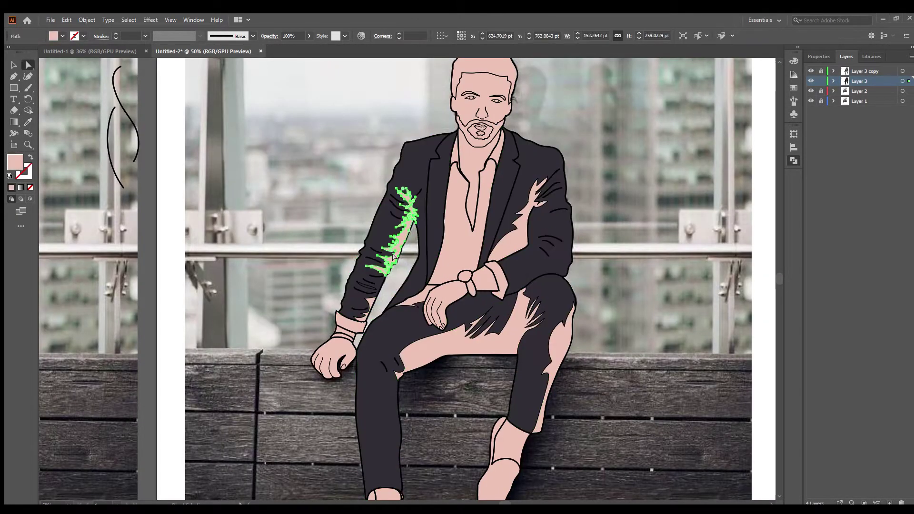
scroll(350, 317, "up", 2)
scroll(350, 317, "down", 1)
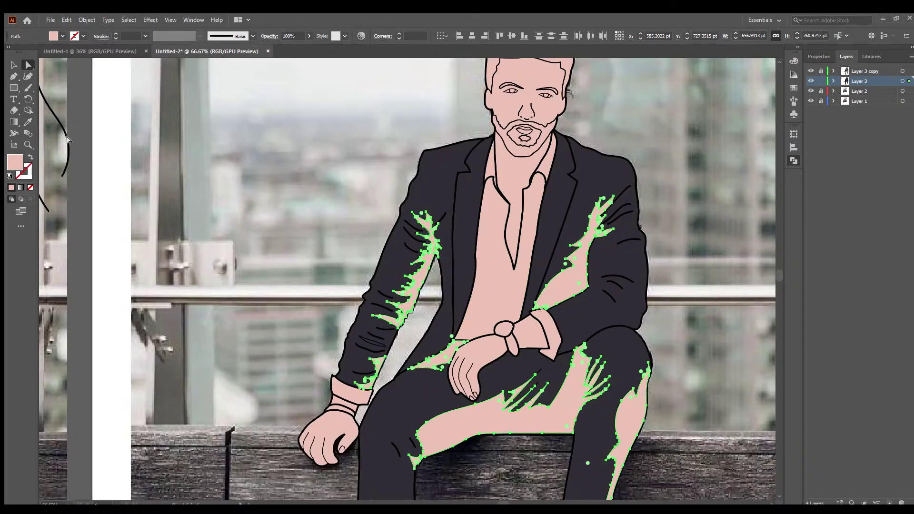
key("i")
key("v")
scroll(171, 199, "down", 2)
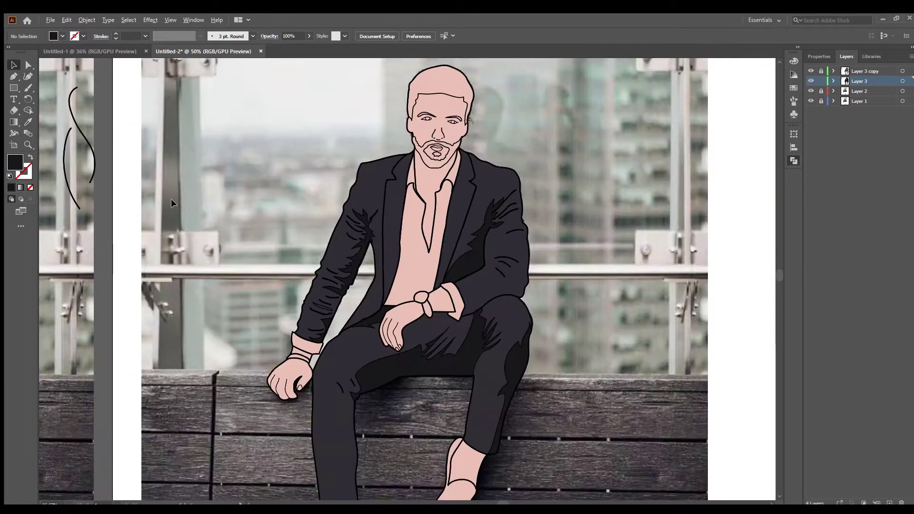
left_click(317, 390)
scroll(317, 389, "up", 2)
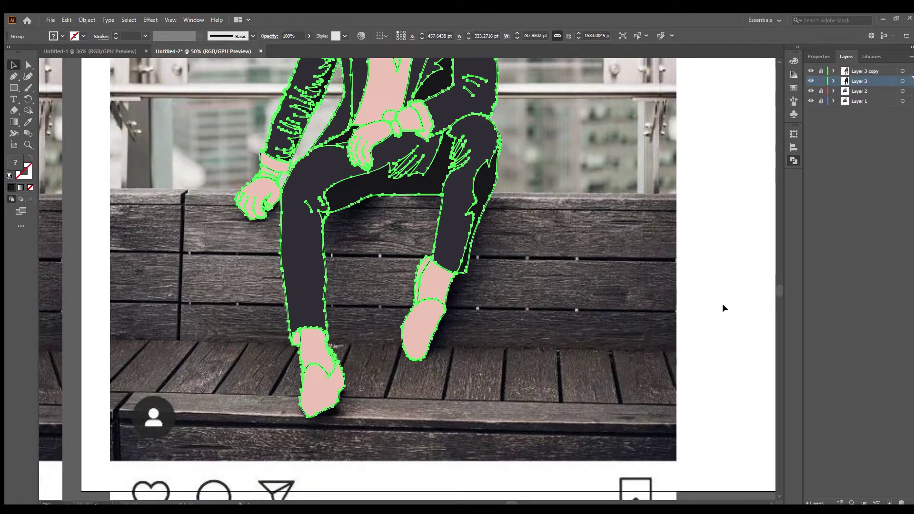
Select both shoe shapes and fill them with dark colour sampled from the photo
left_click(772, 309)
key("a")
left_click(319, 385)
left_click(424, 329, "shift")
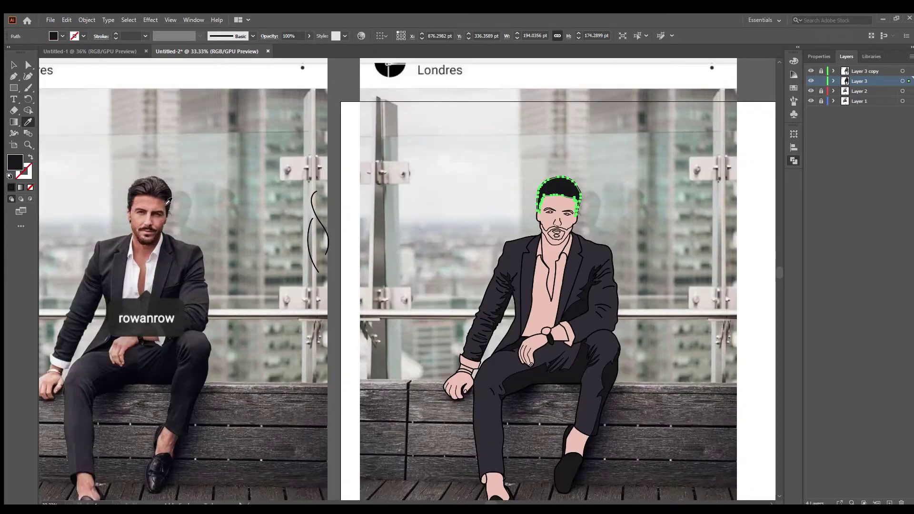
left_click(155, 192)
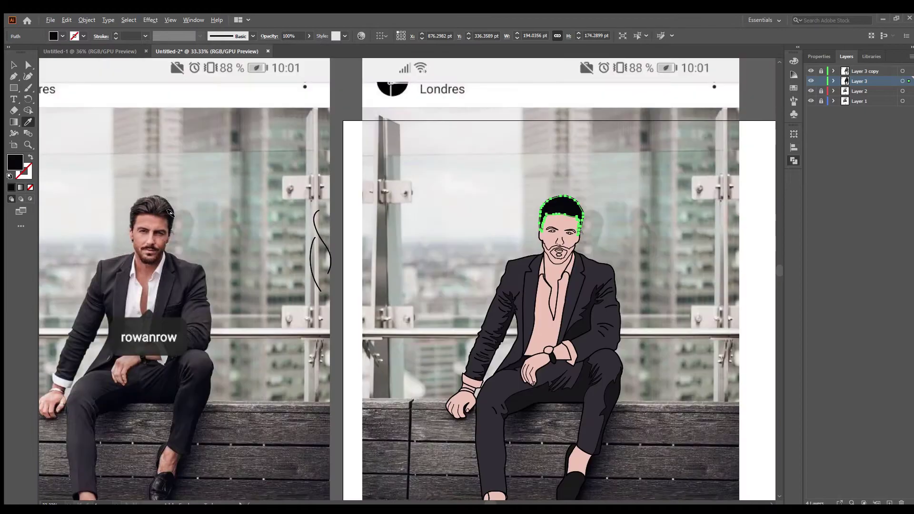
key("v")
Select the beard and the wristband shapes individually for colouring
key("ctrl+1")
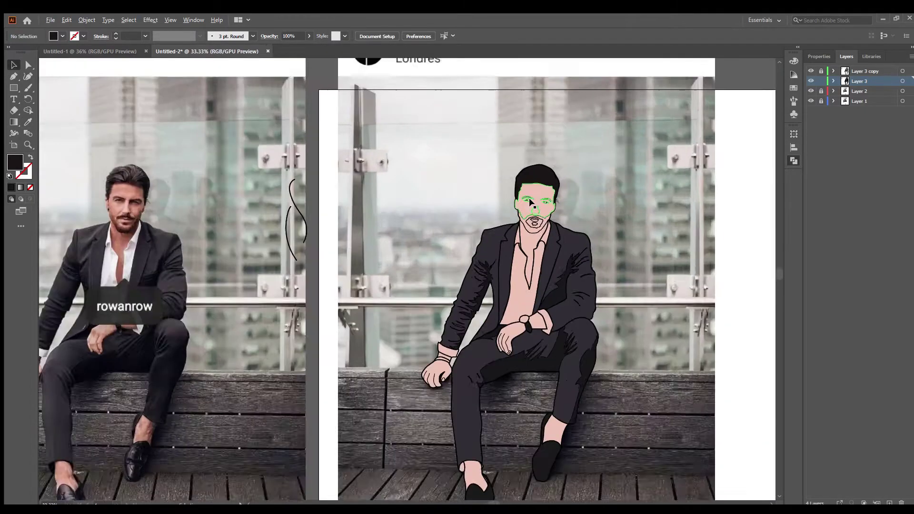
left_click(550, 236)
left_click(670, 250)
key("a")
left_click(554, 241)
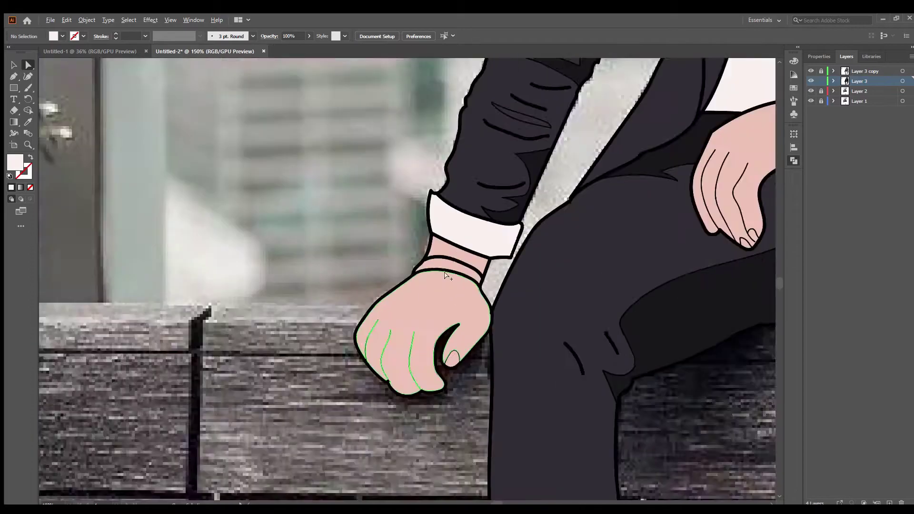
left_click(446, 275)
scroll(445, 276, "up", 1)
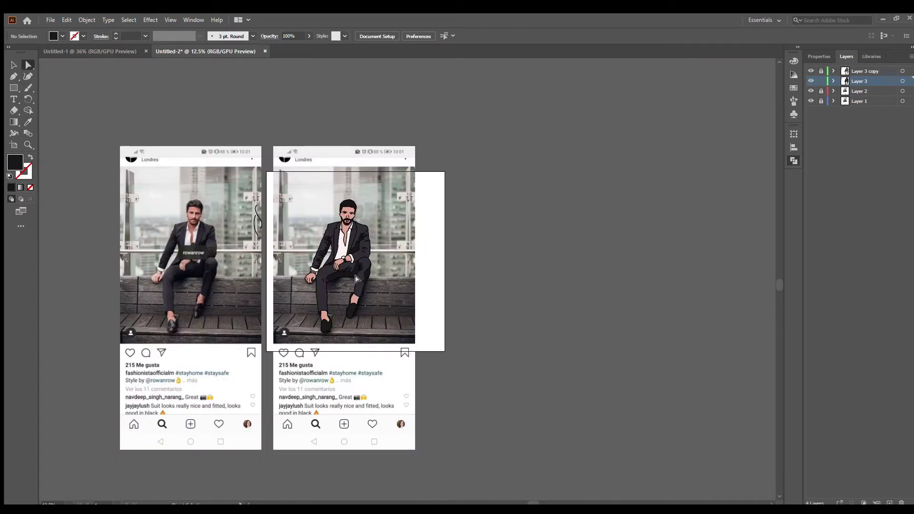
scroll(356, 279, "up", 3)
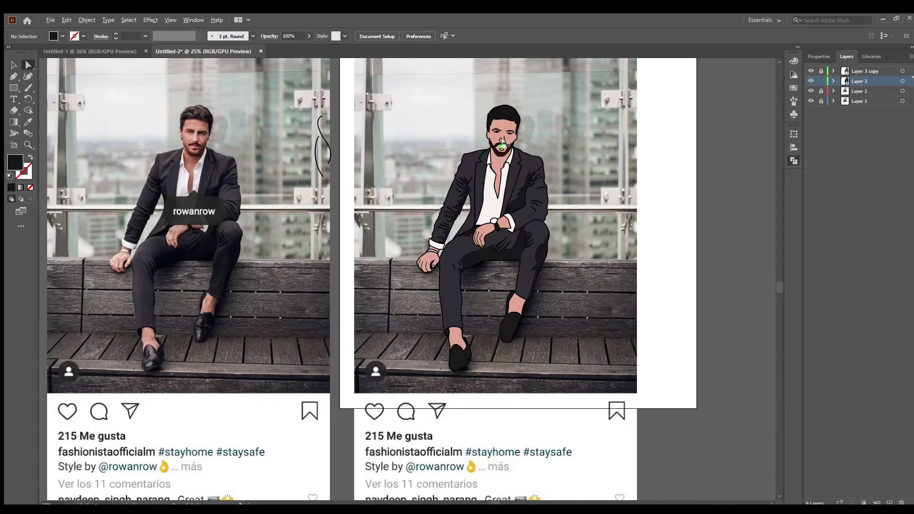